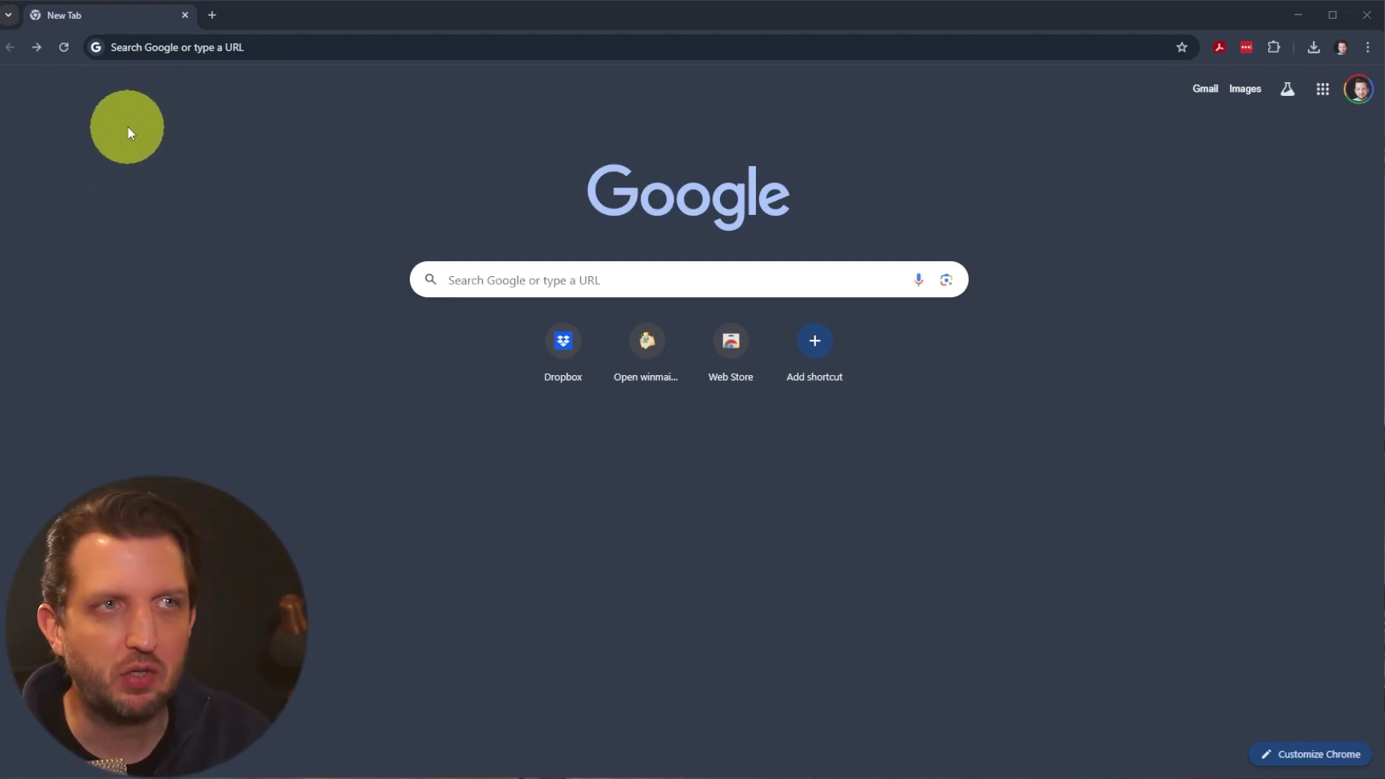
Step: Search Google for 'grammarly' and open the 'Grammarly: Free AI Writing Assistance' result
click(598, 279)
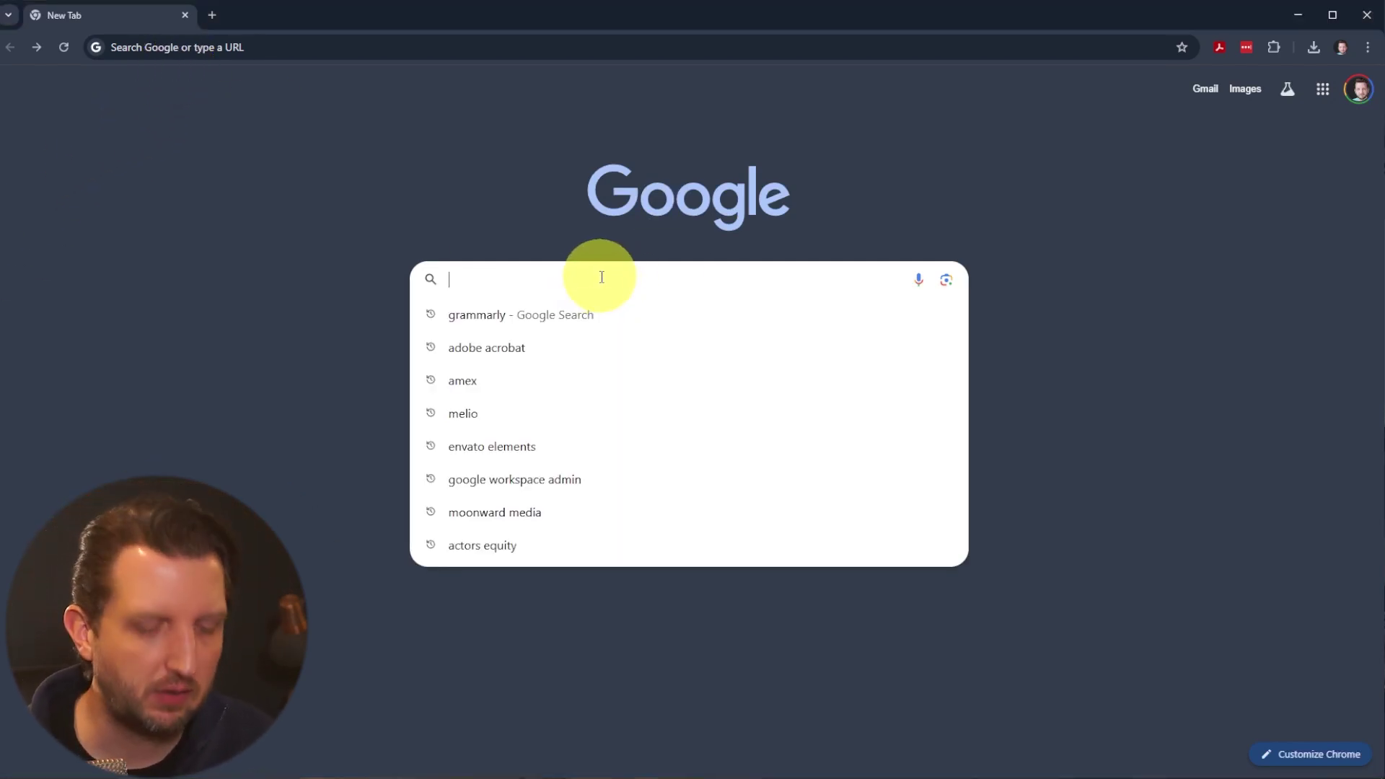
text(grammarly)
key(Down)
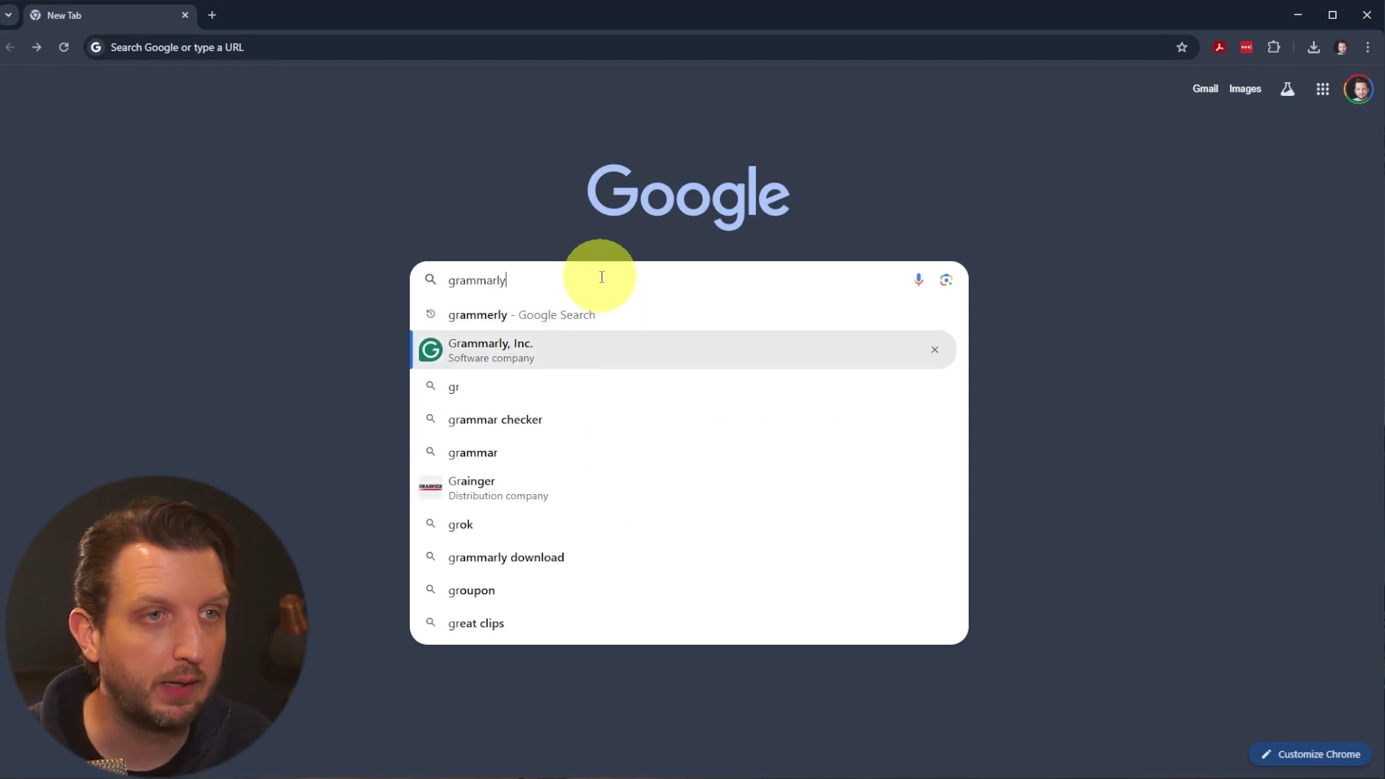
key(Return)
click(310, 231)
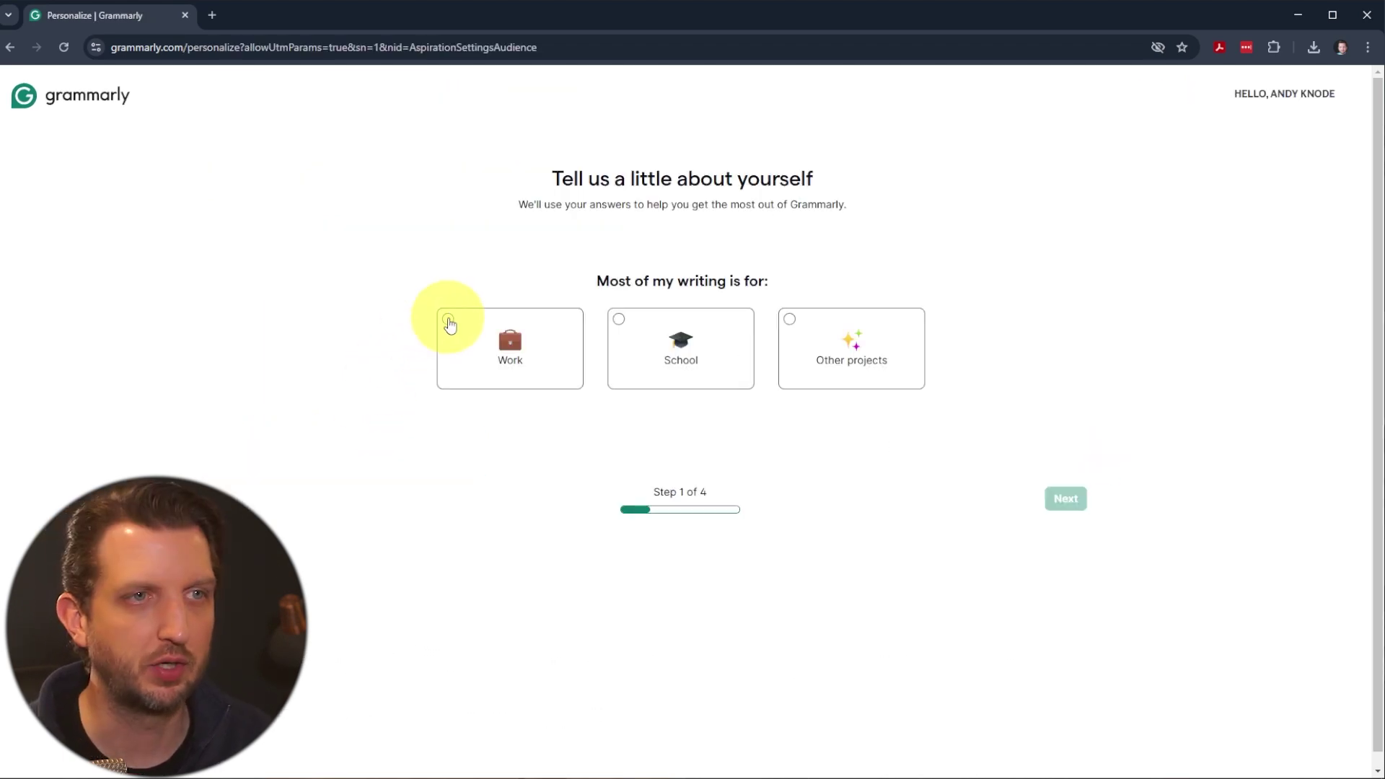
Step: Choose Work as the writing purpose and mark External and Internal emails as writing types
click(449, 321)
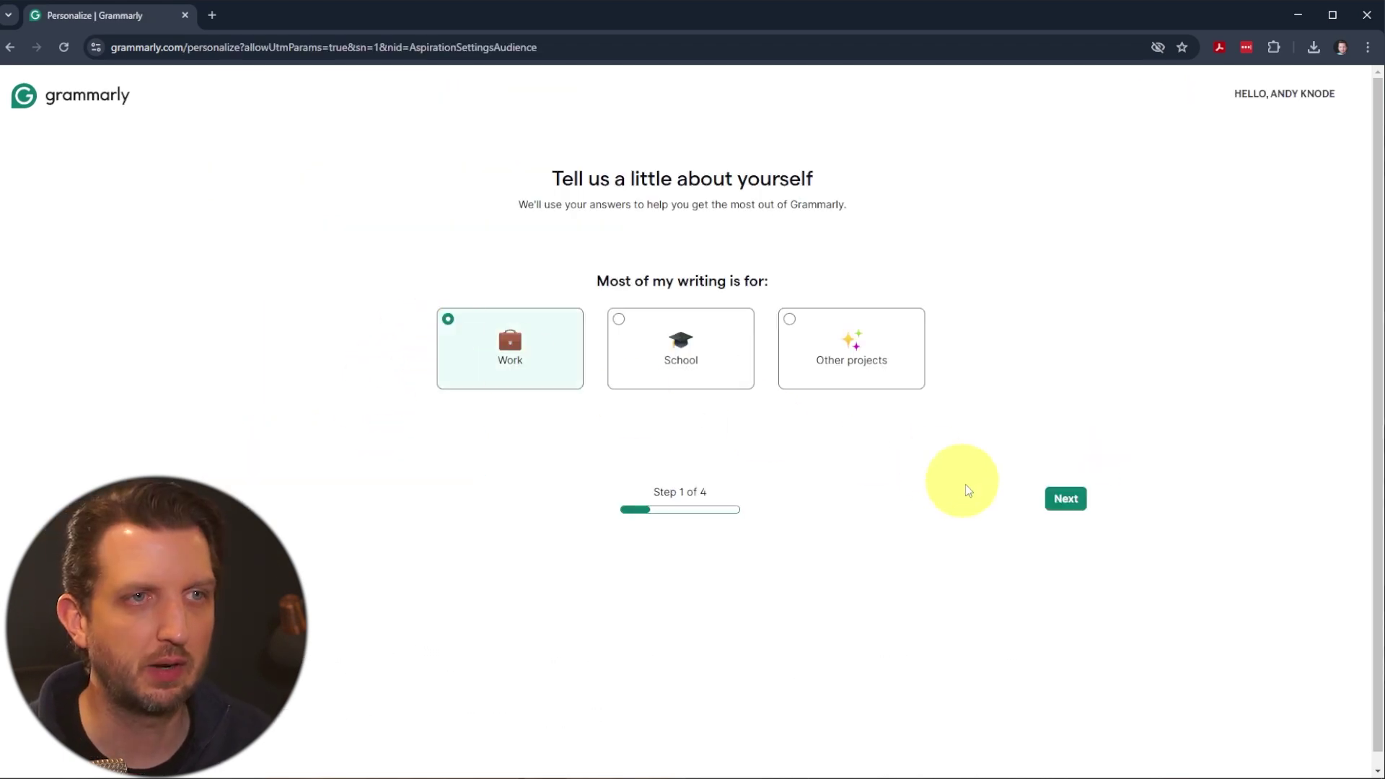
click(1066, 499)
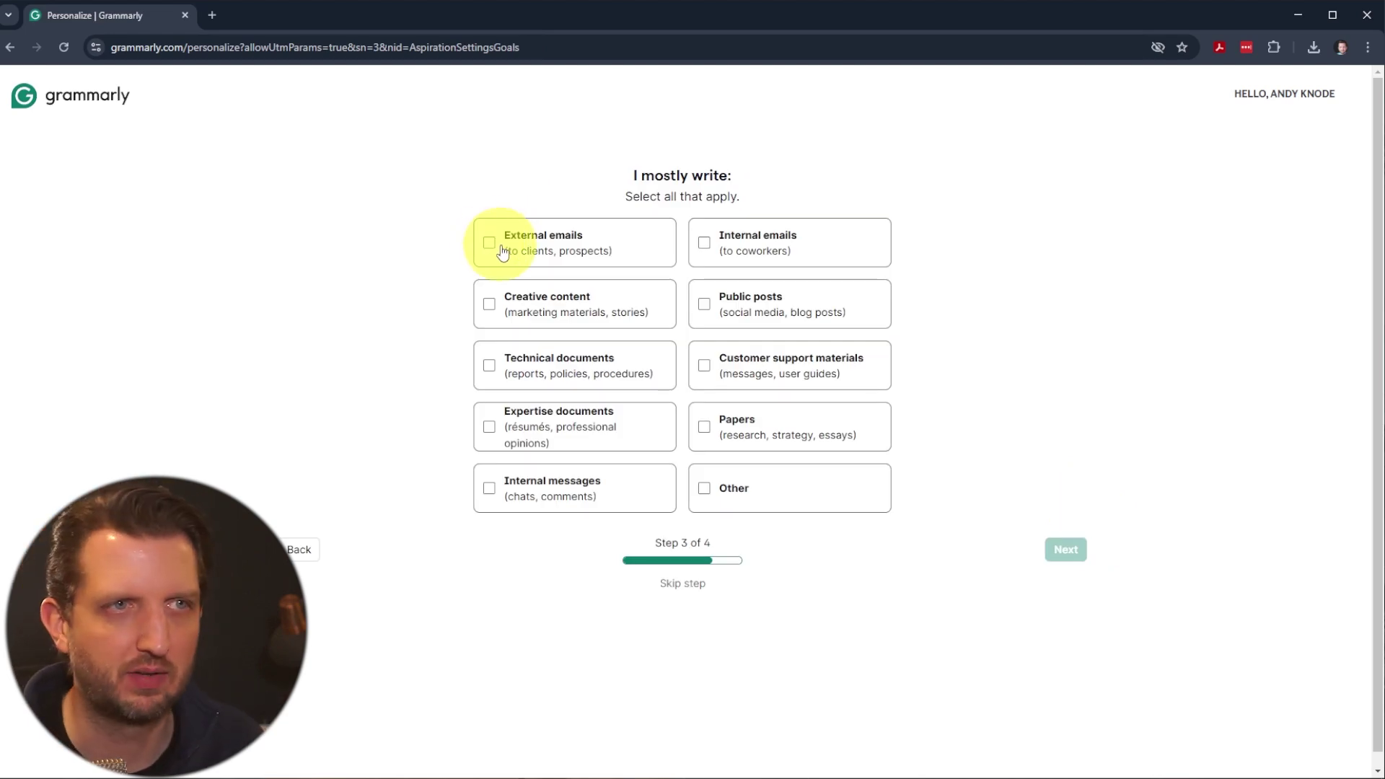
click(503, 252)
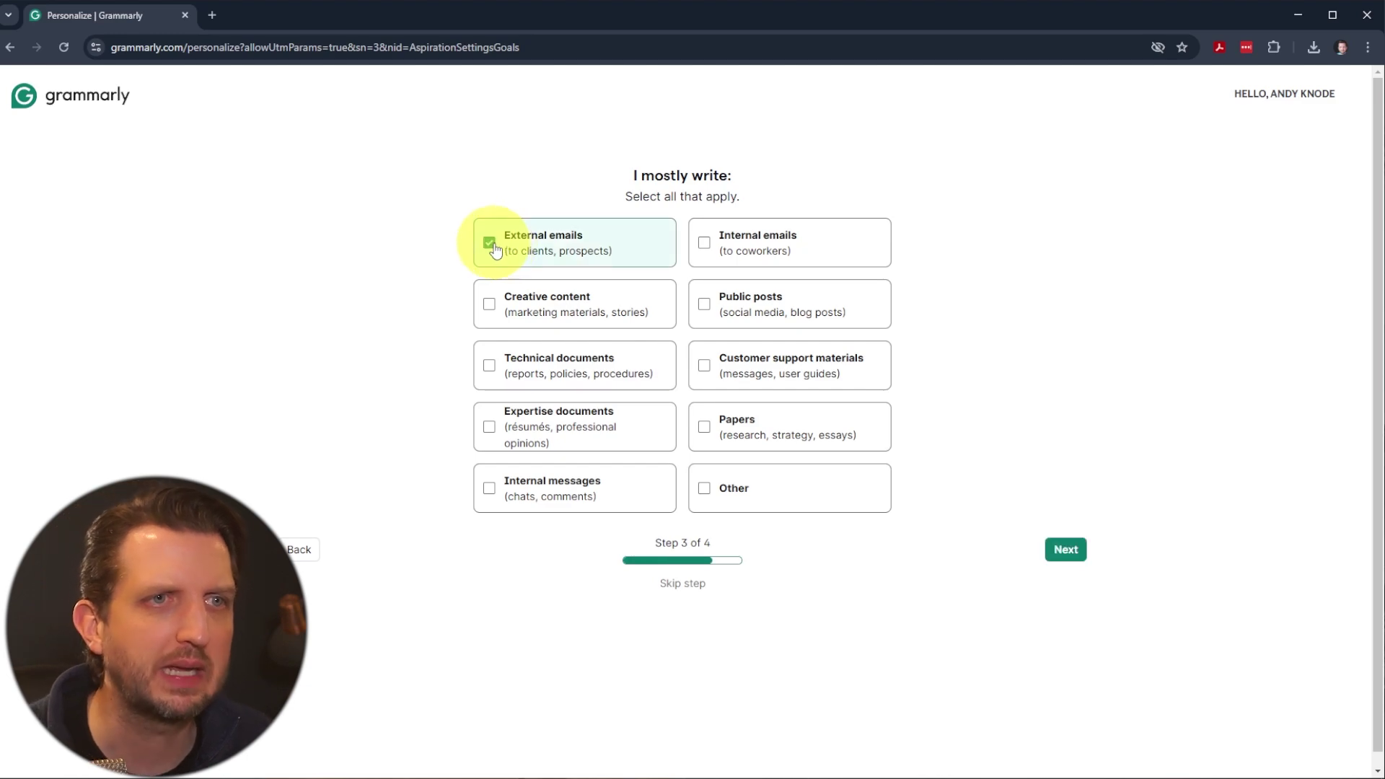
click(739, 235)
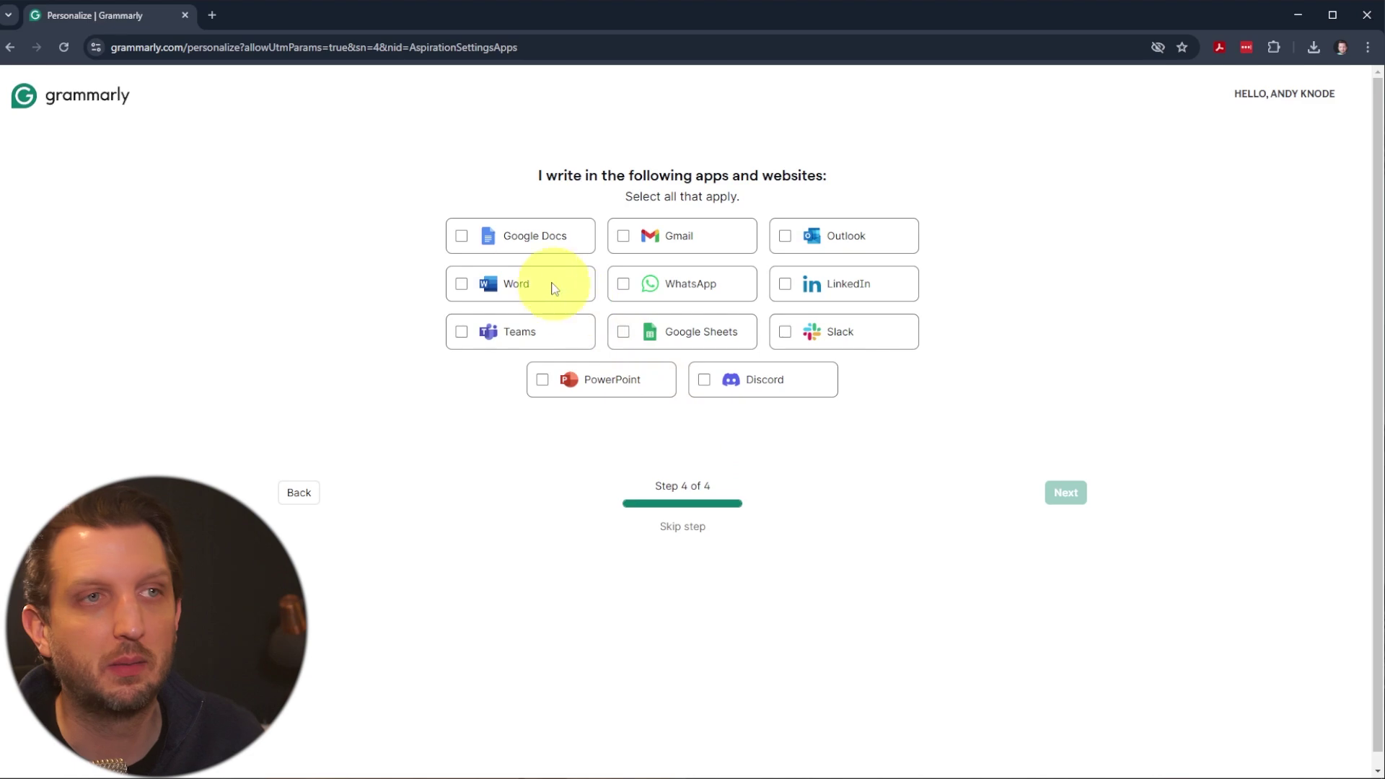
Step: Select Google Docs and Gmail as apps used and continue to the plans page
click(464, 241)
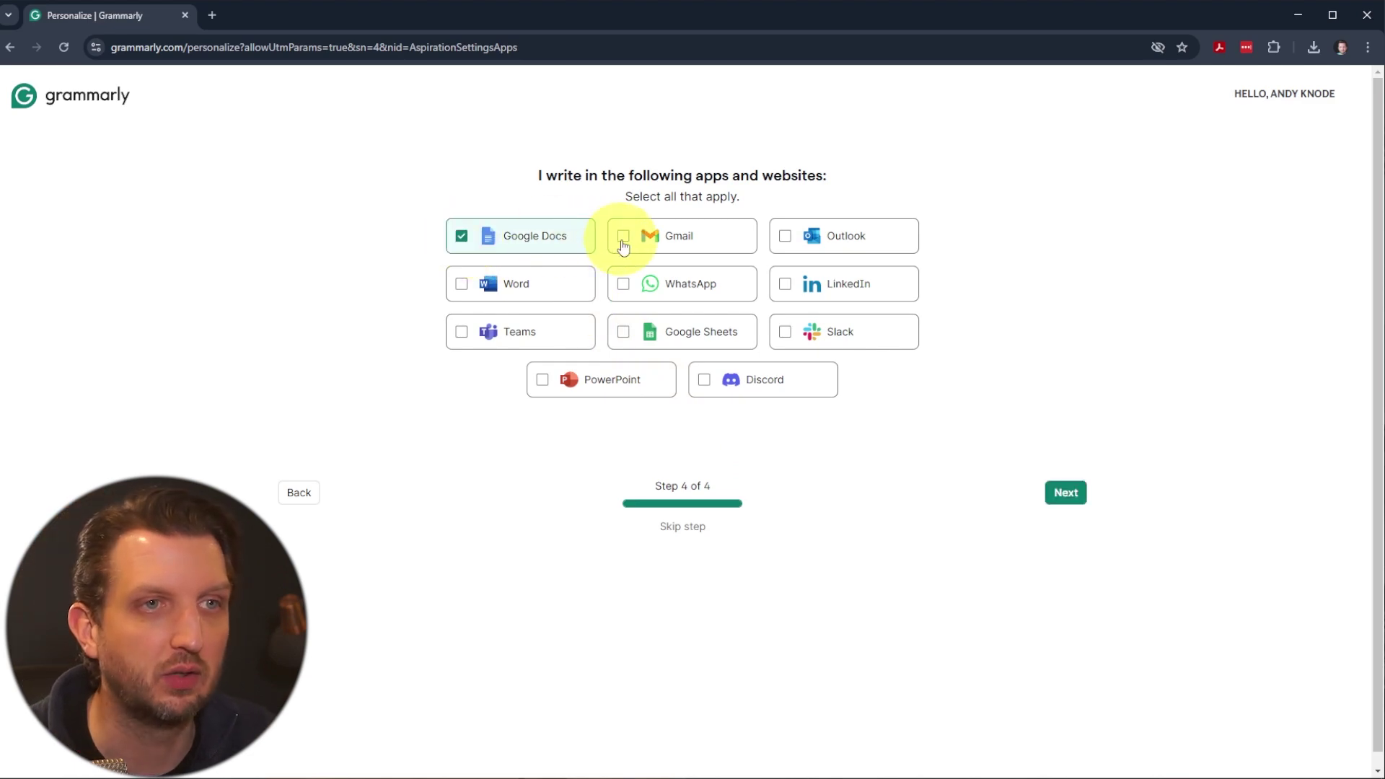
click(622, 238)
click(1066, 492)
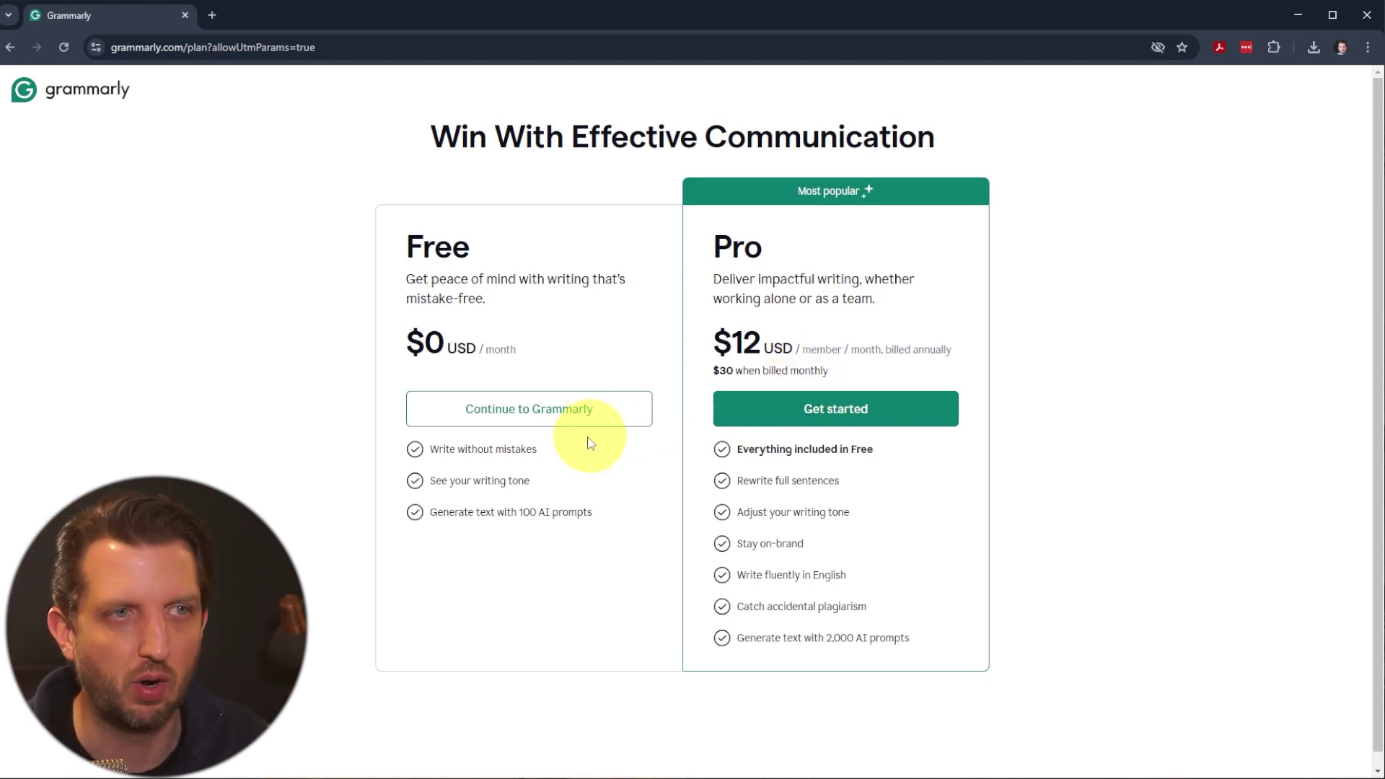
Step: Continue with the Free plan and download Grammarly for Windows + Chrome
click(481, 426)
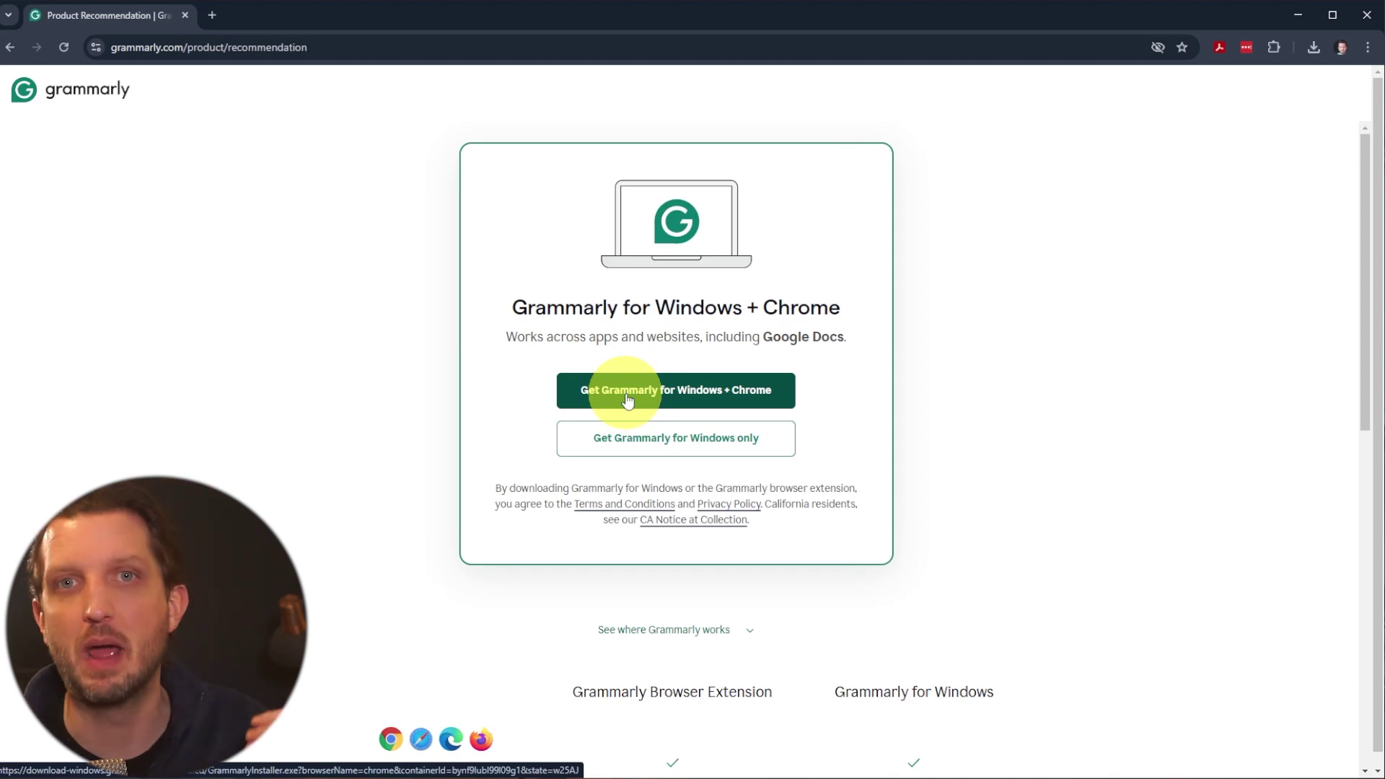
click(625, 398)
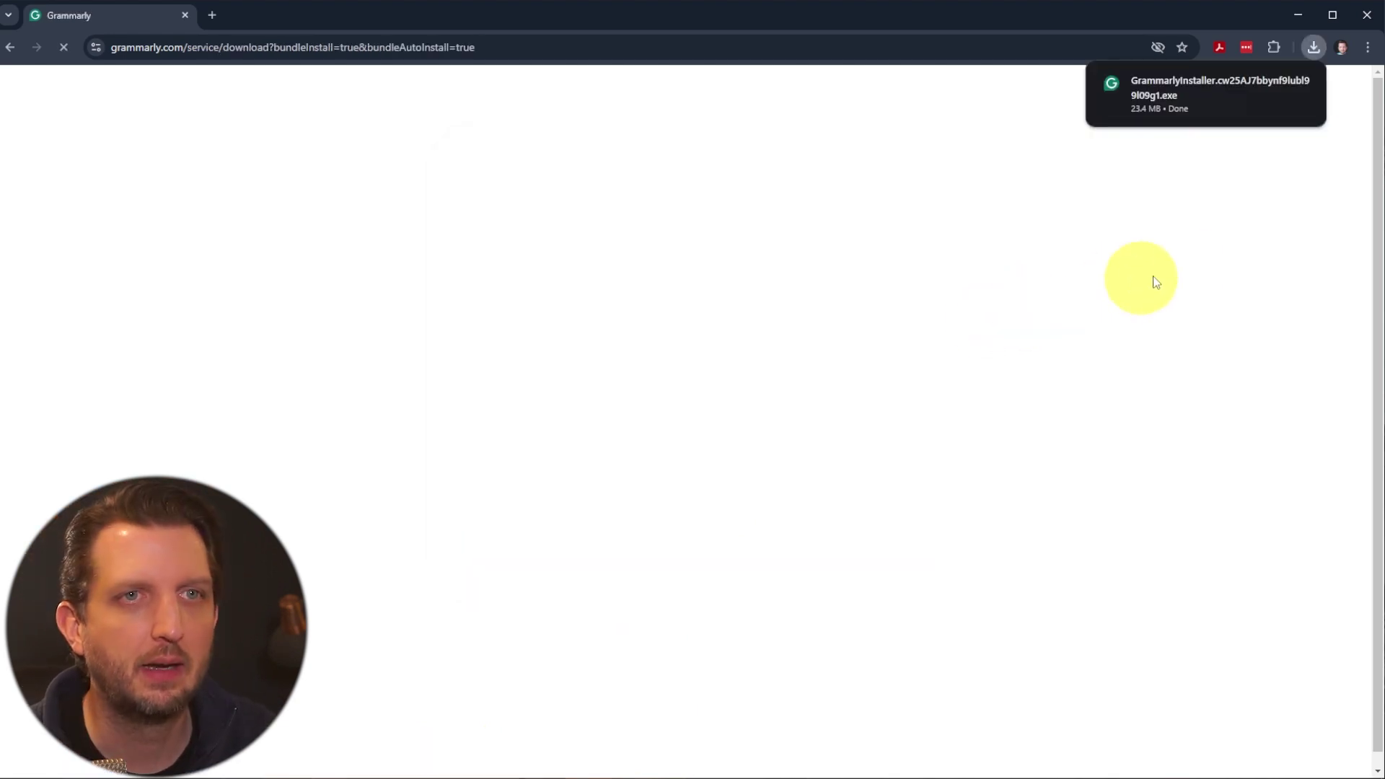
Step: Run the installer, enable the Chrome extension, sign in, and open the Grammarly desktop app
click(1150, 96)
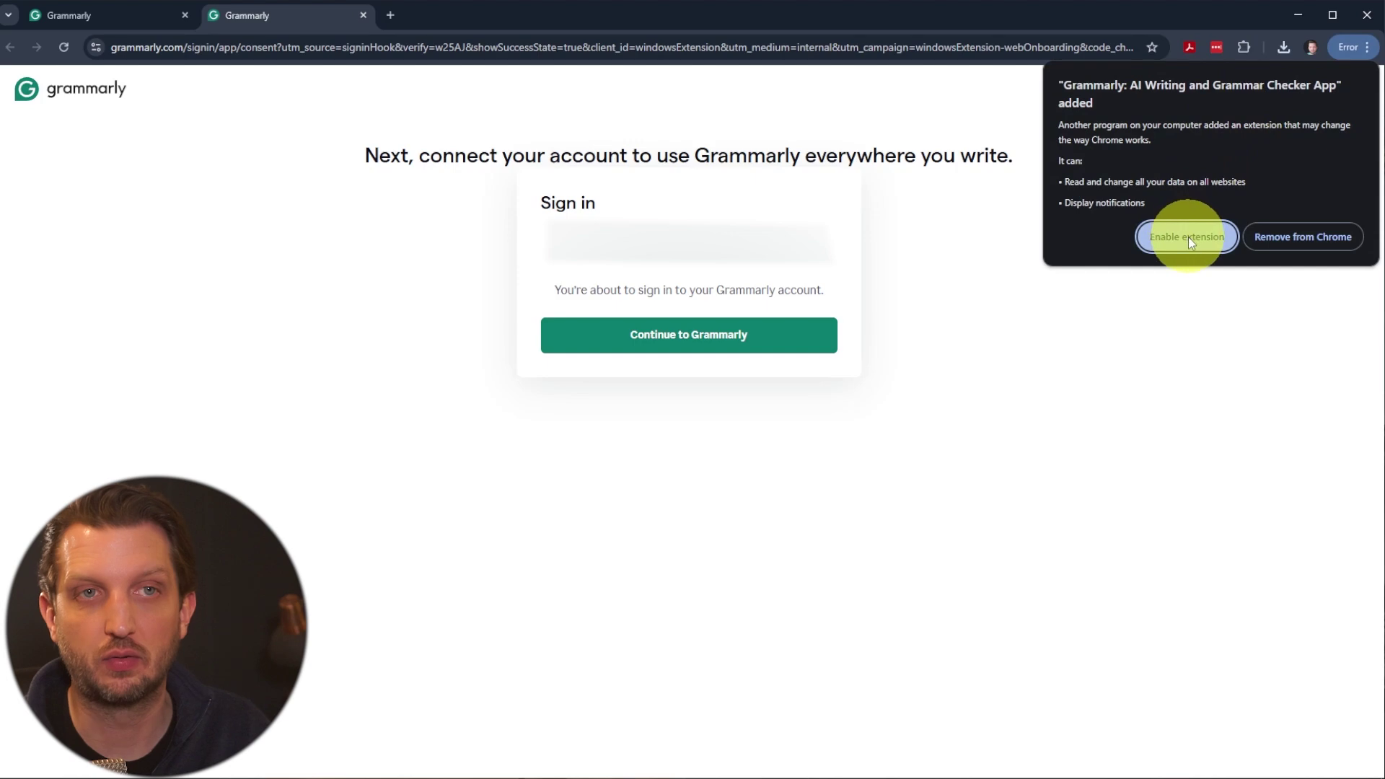
click(1188, 238)
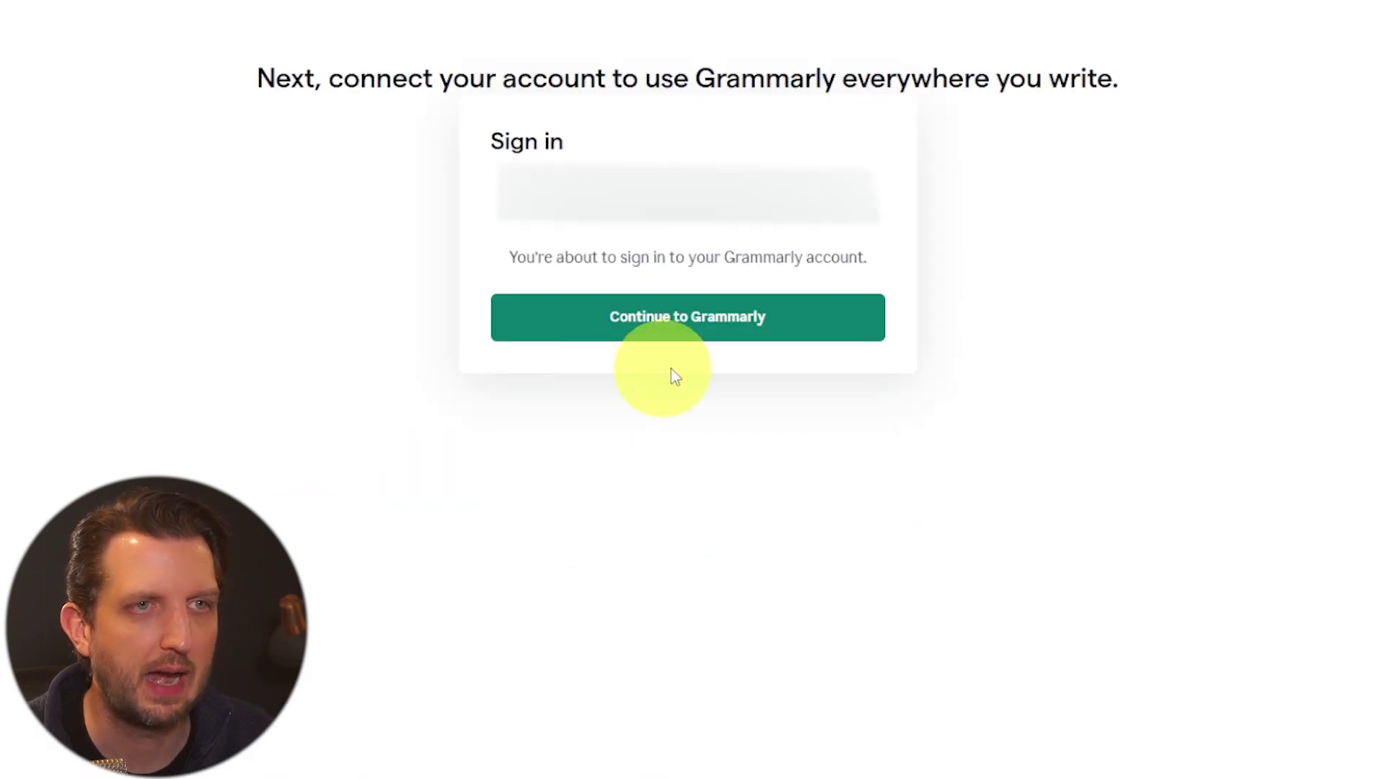
click(726, 331)
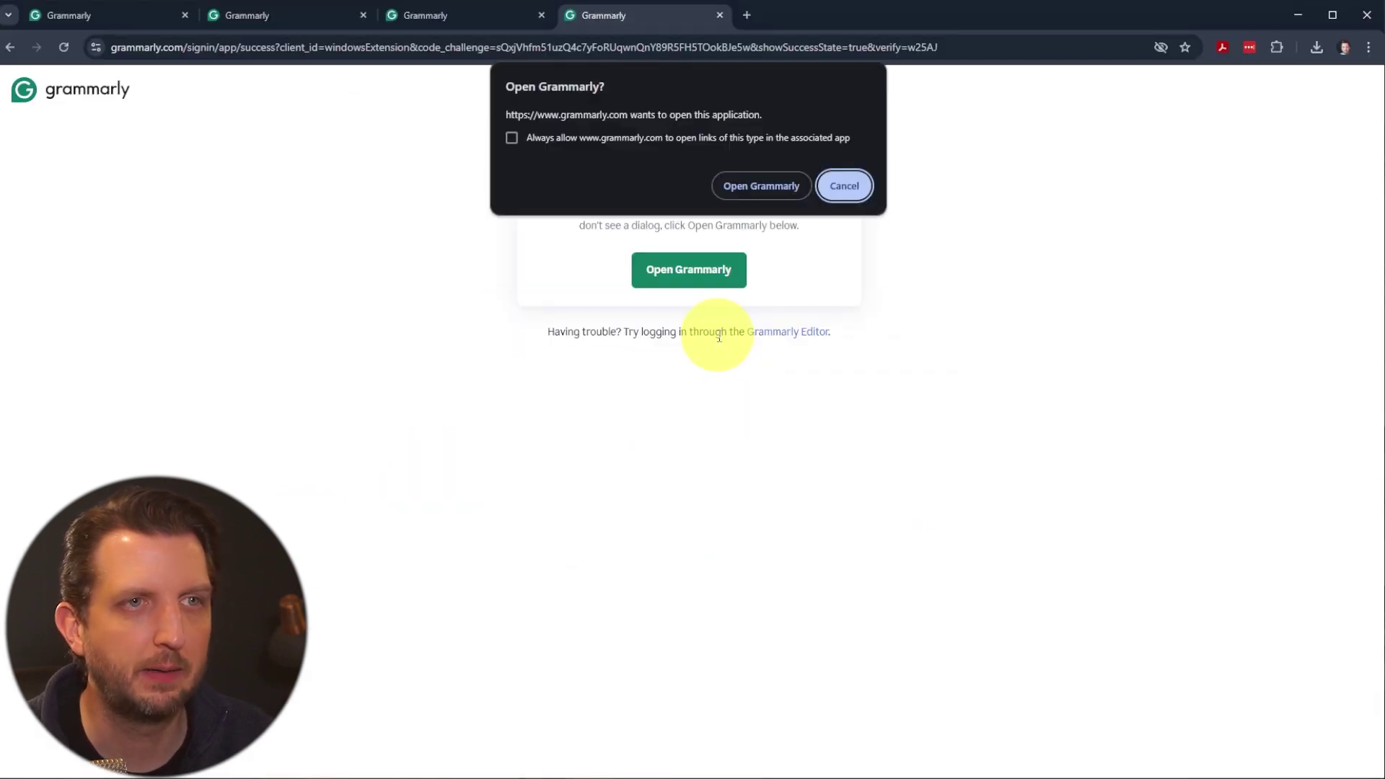
click(778, 188)
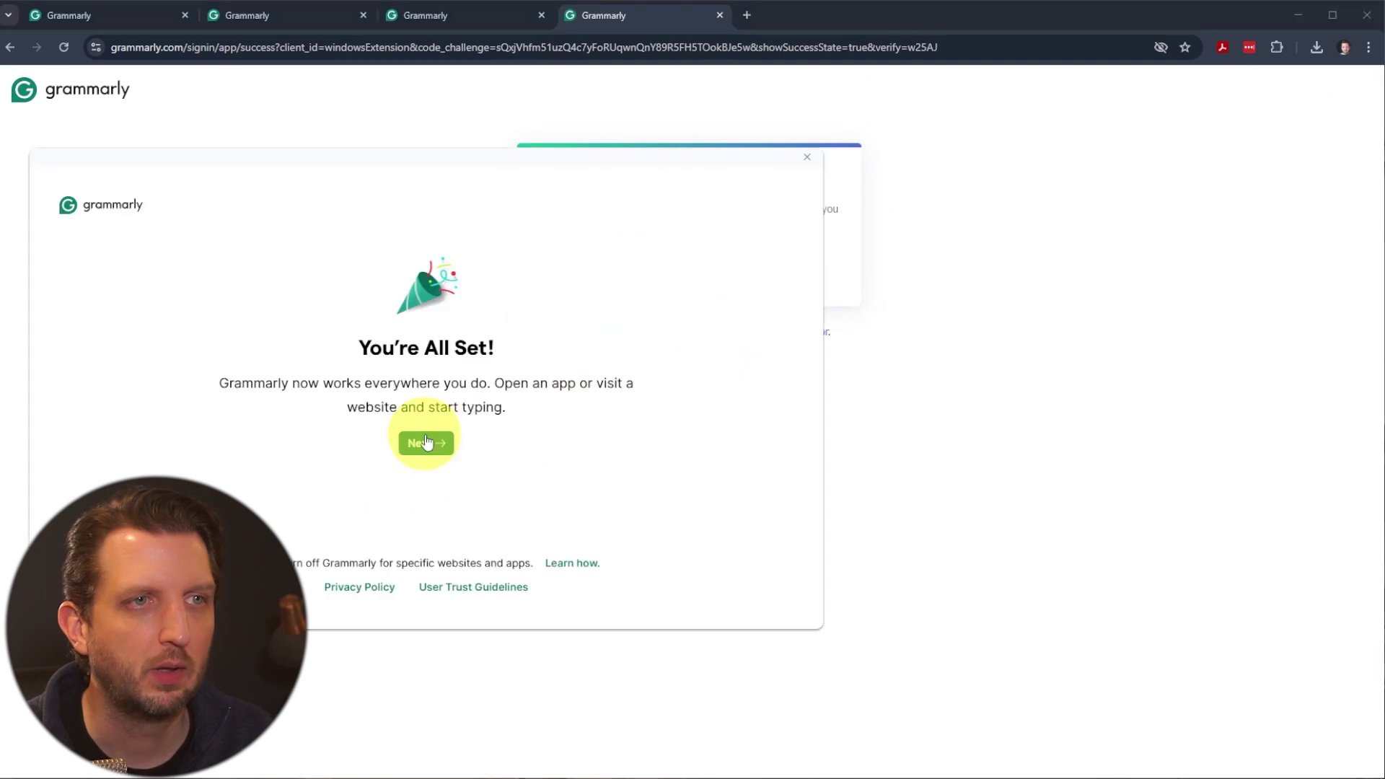
click(427, 445)
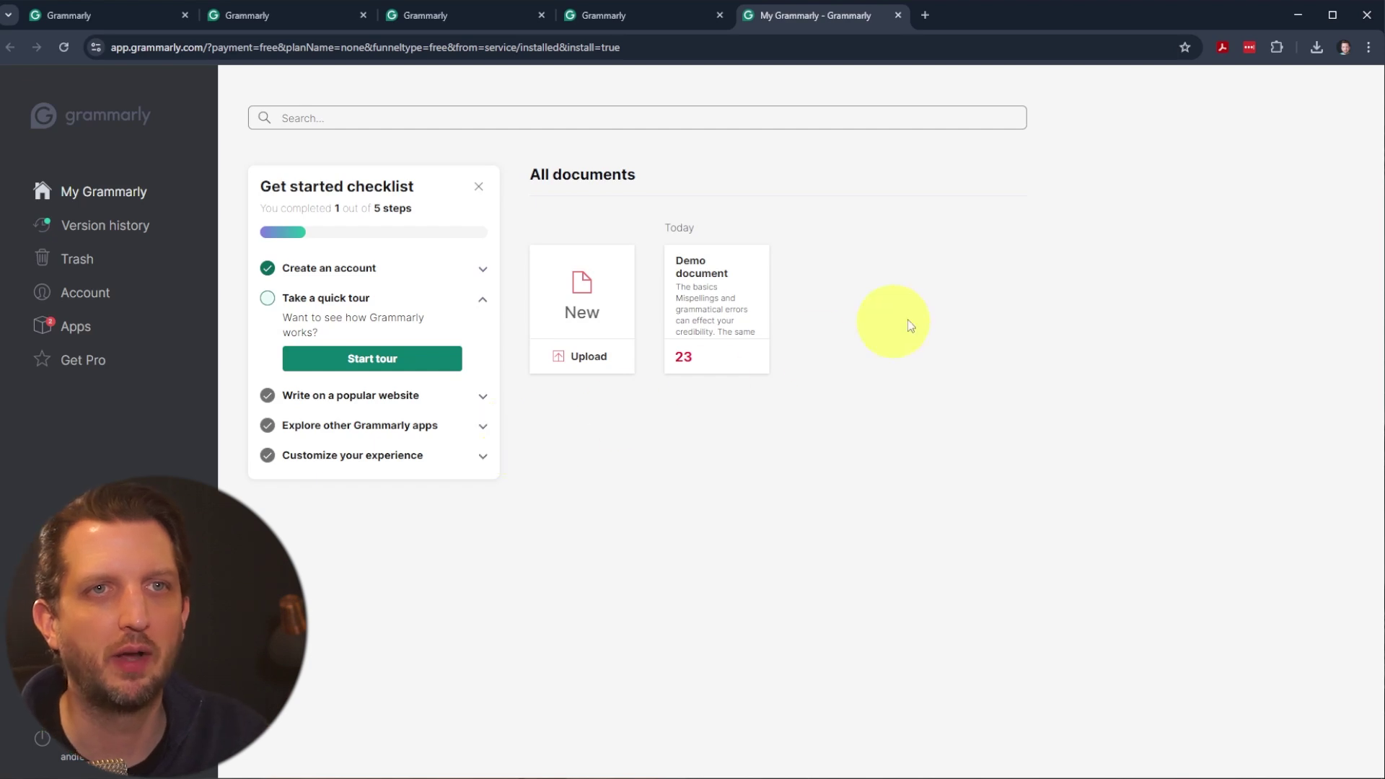
Step: Pin the Grammarly extension to the Chrome toolbar and open the Demo document
click(1276, 48)
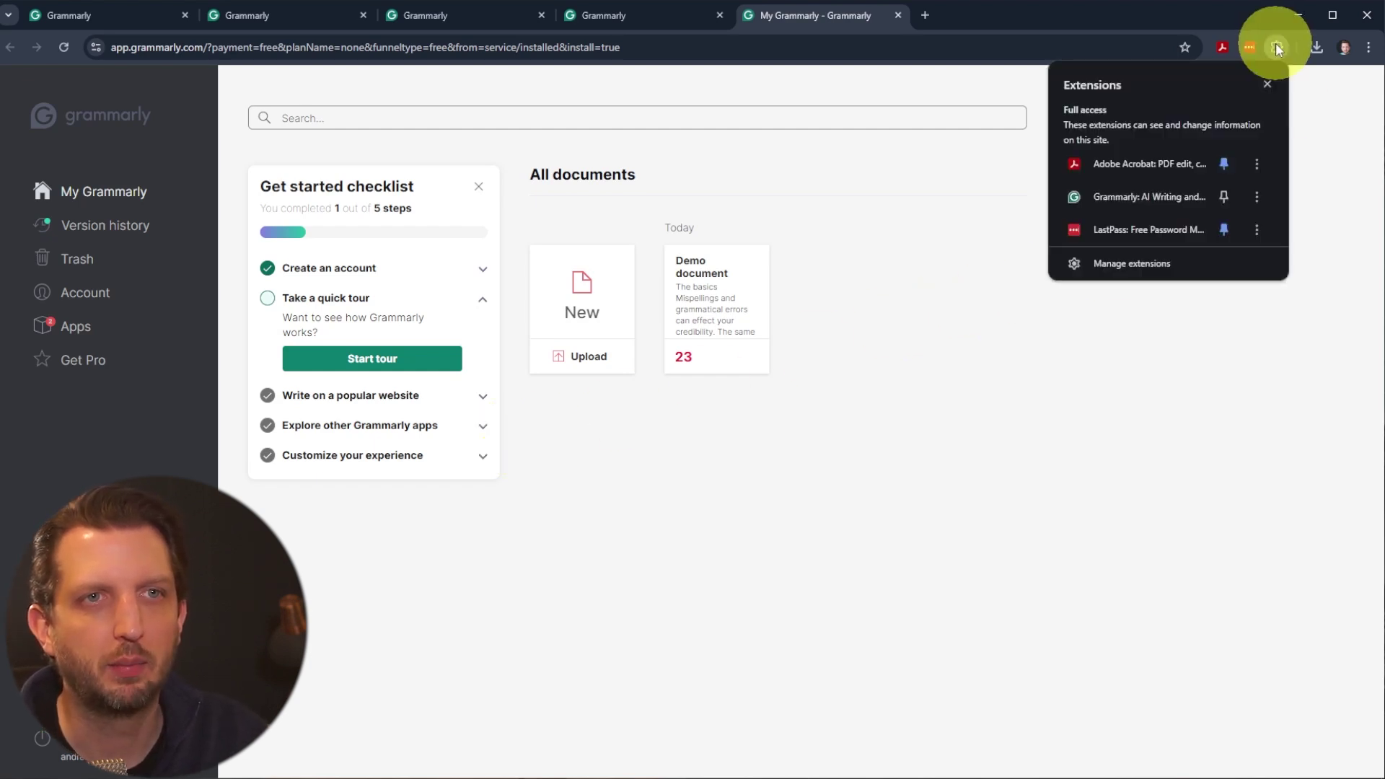
click(1224, 197)
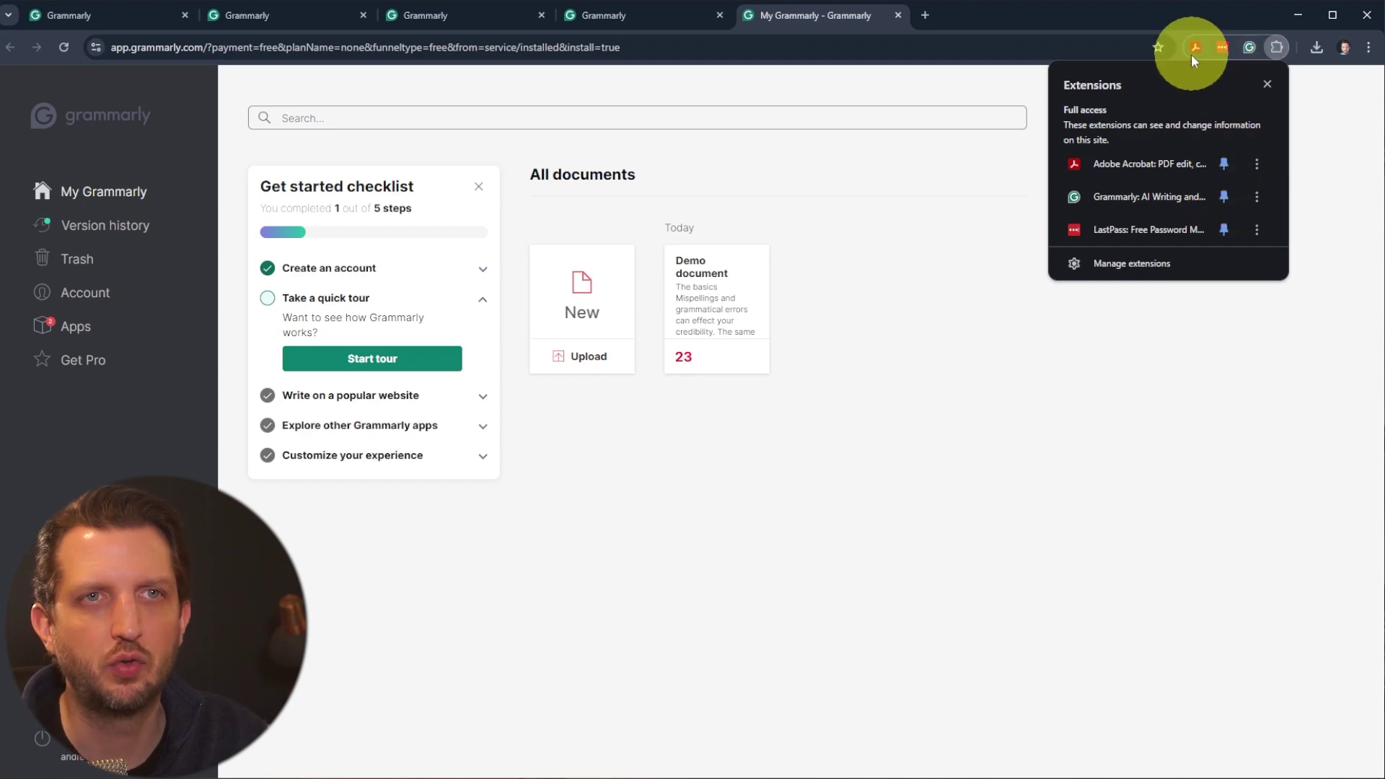
click(1267, 86)
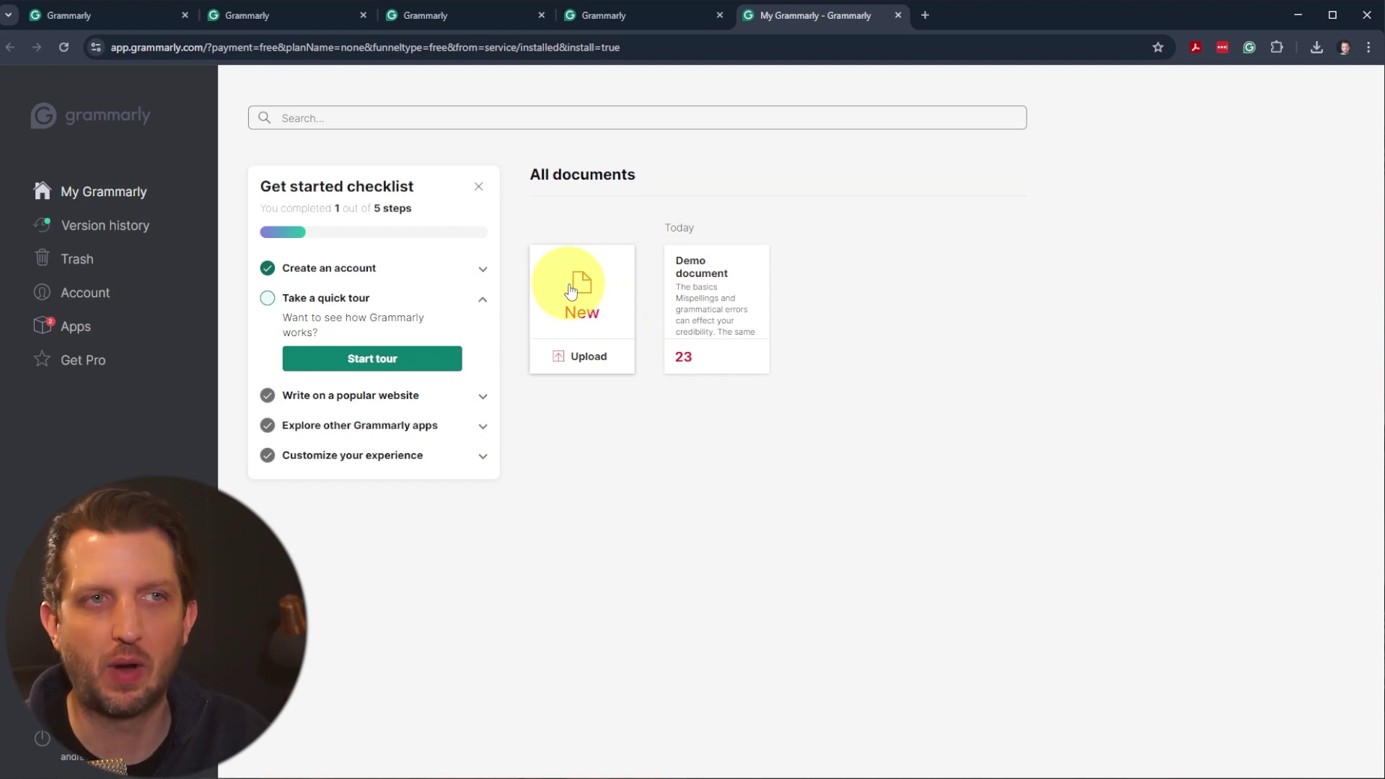
click(714, 306)
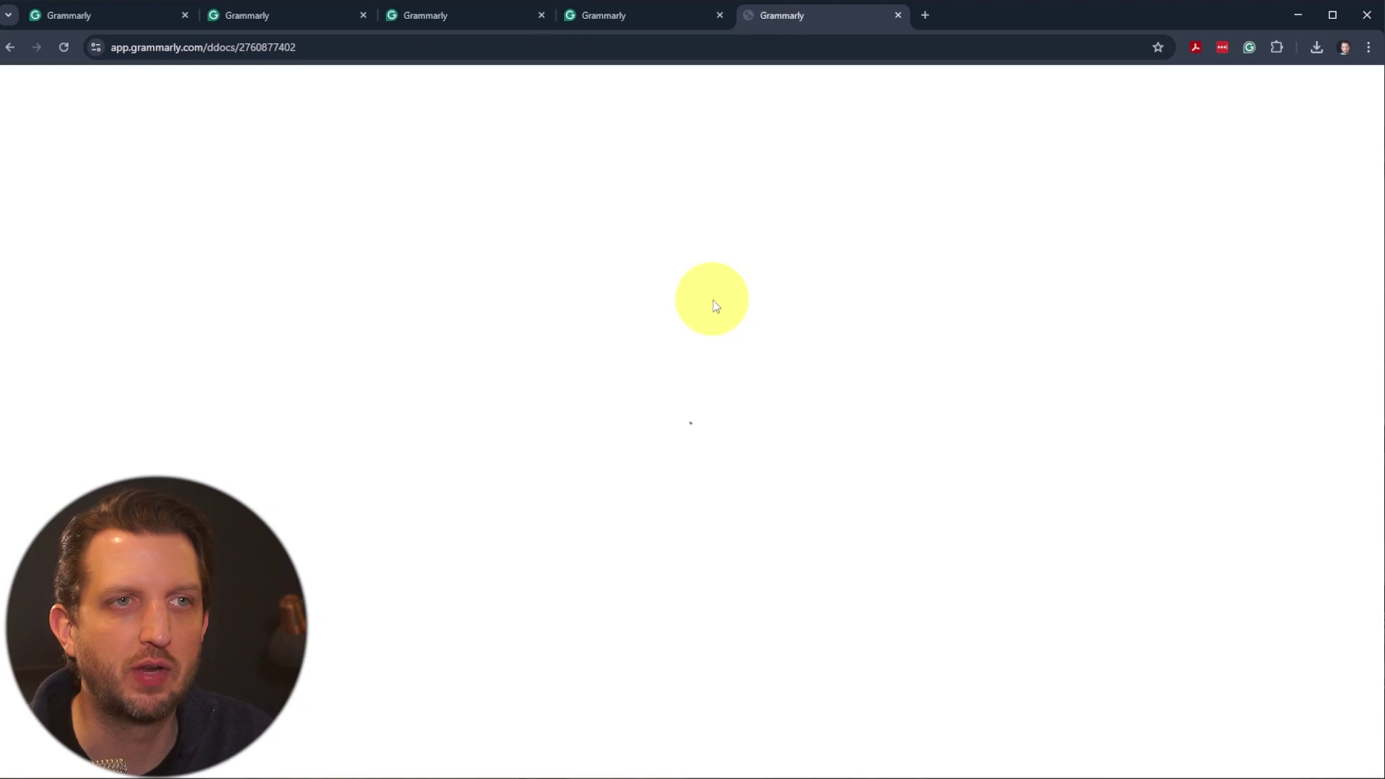
Step: Dismiss the welcome message to reveal the Demo document's 59 score and 17 suggestions
key(Escape)
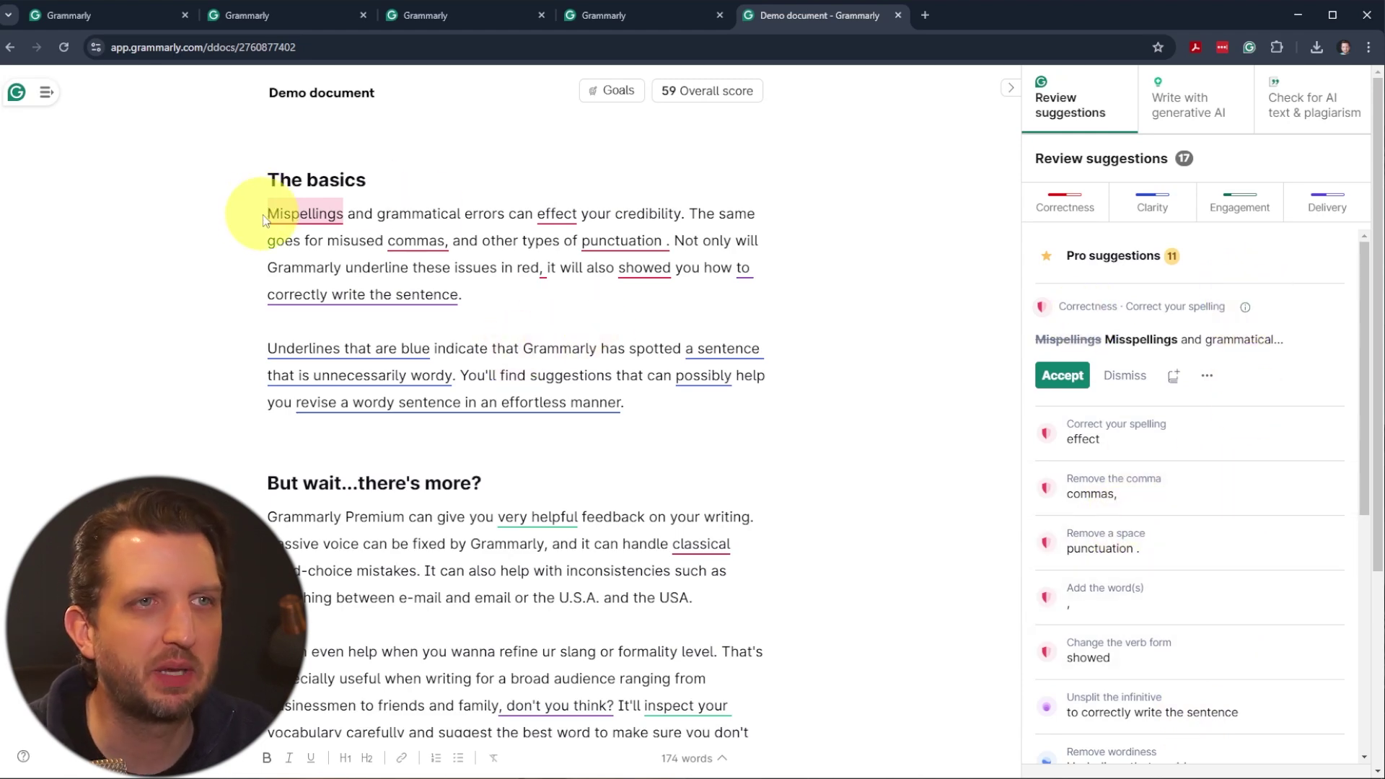
Step: Correct the spelling of 'Misspellings' and change 'effect' to 'affect'
scroll(434, 387, down, 4)
scroll(434, 387, up, 4)
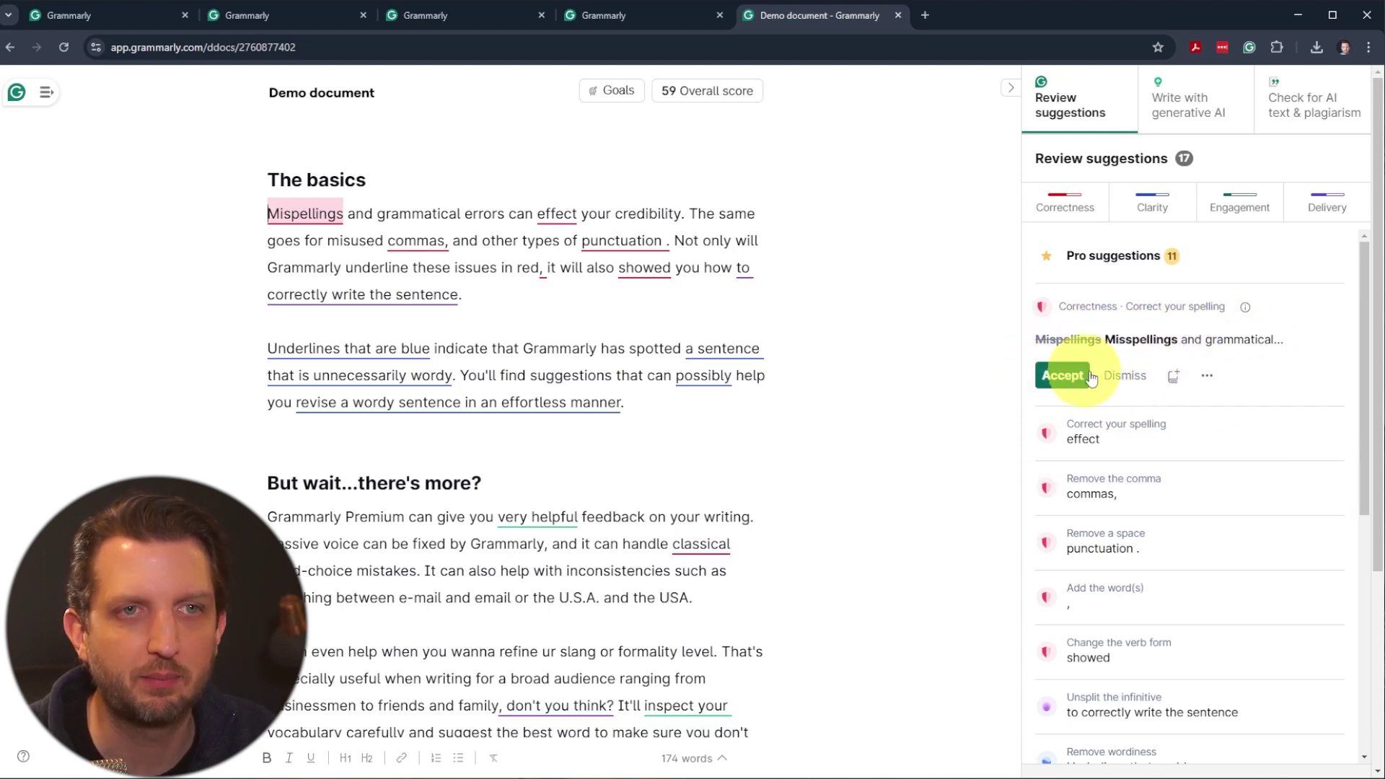
click(1064, 377)
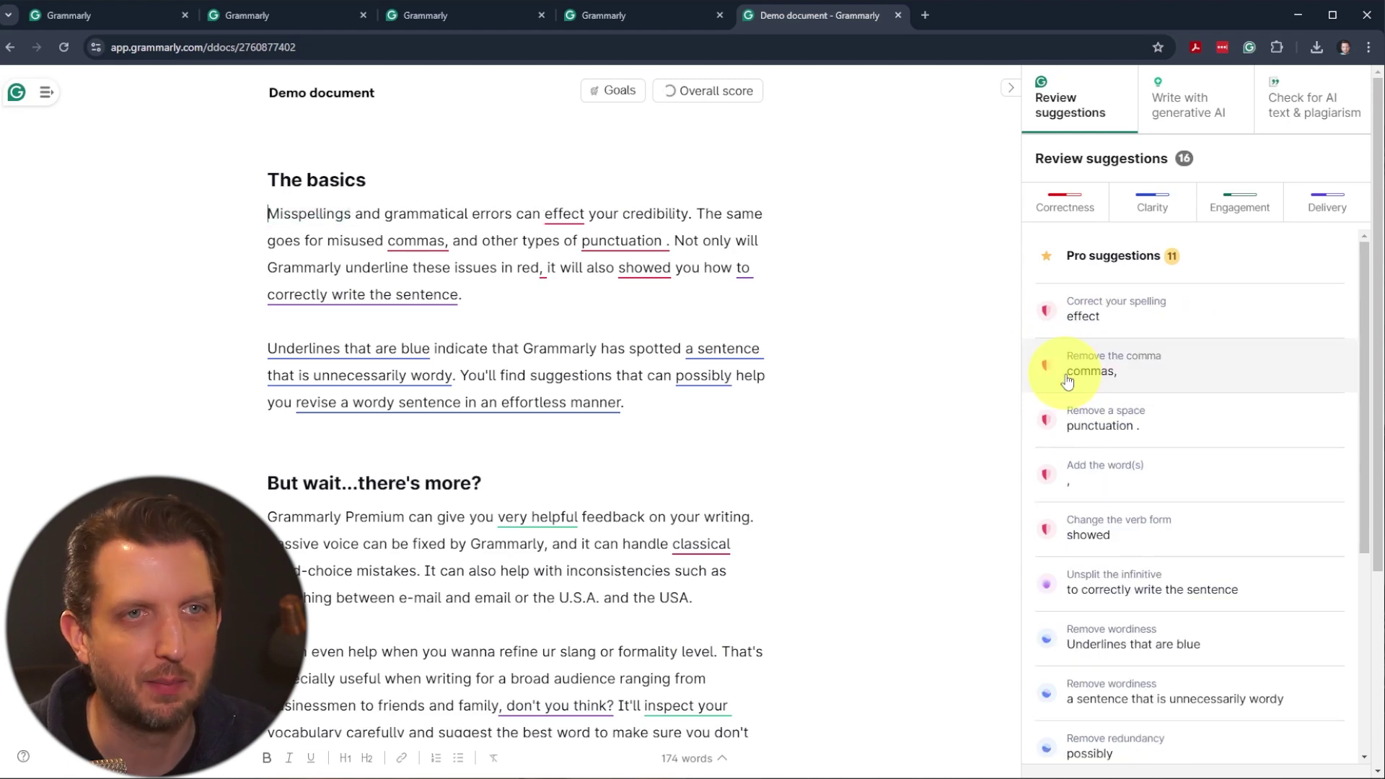
click(1177, 313)
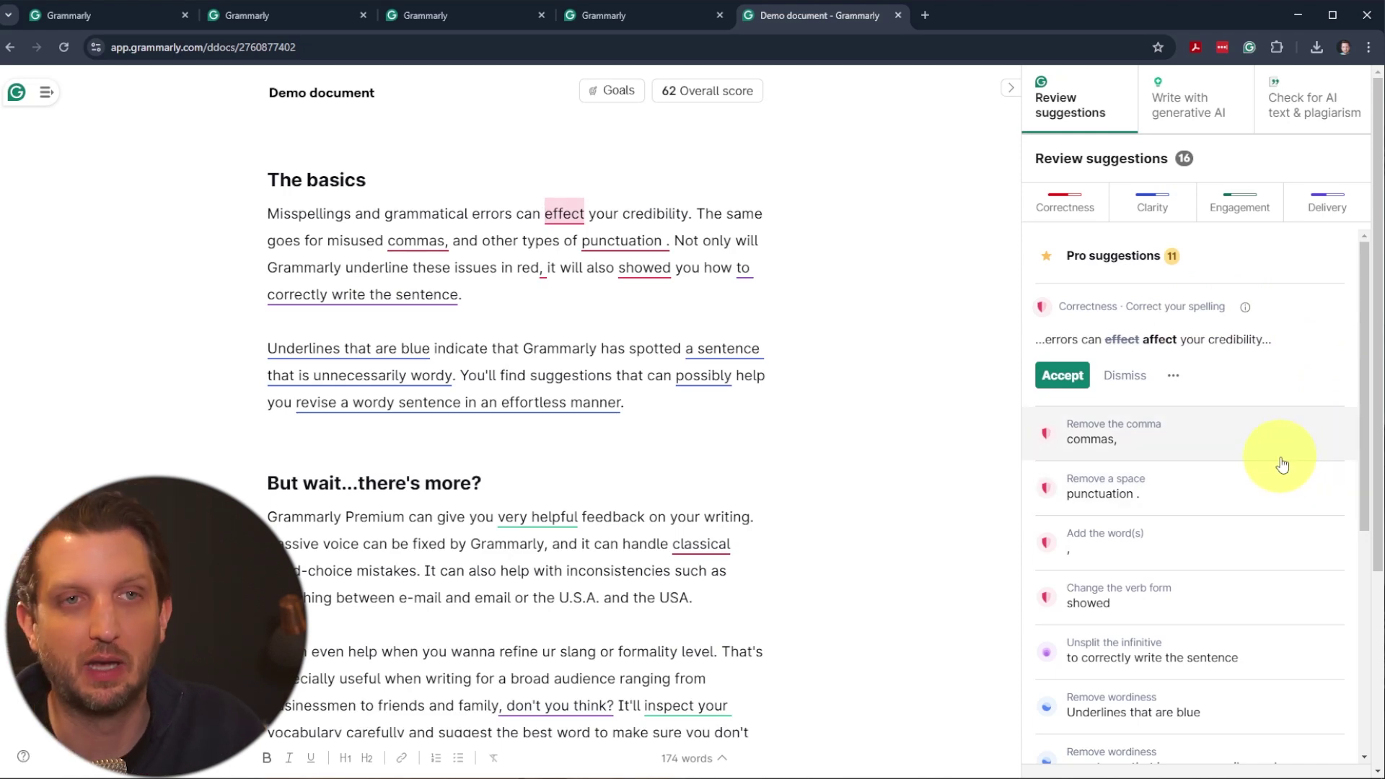
click(1059, 375)
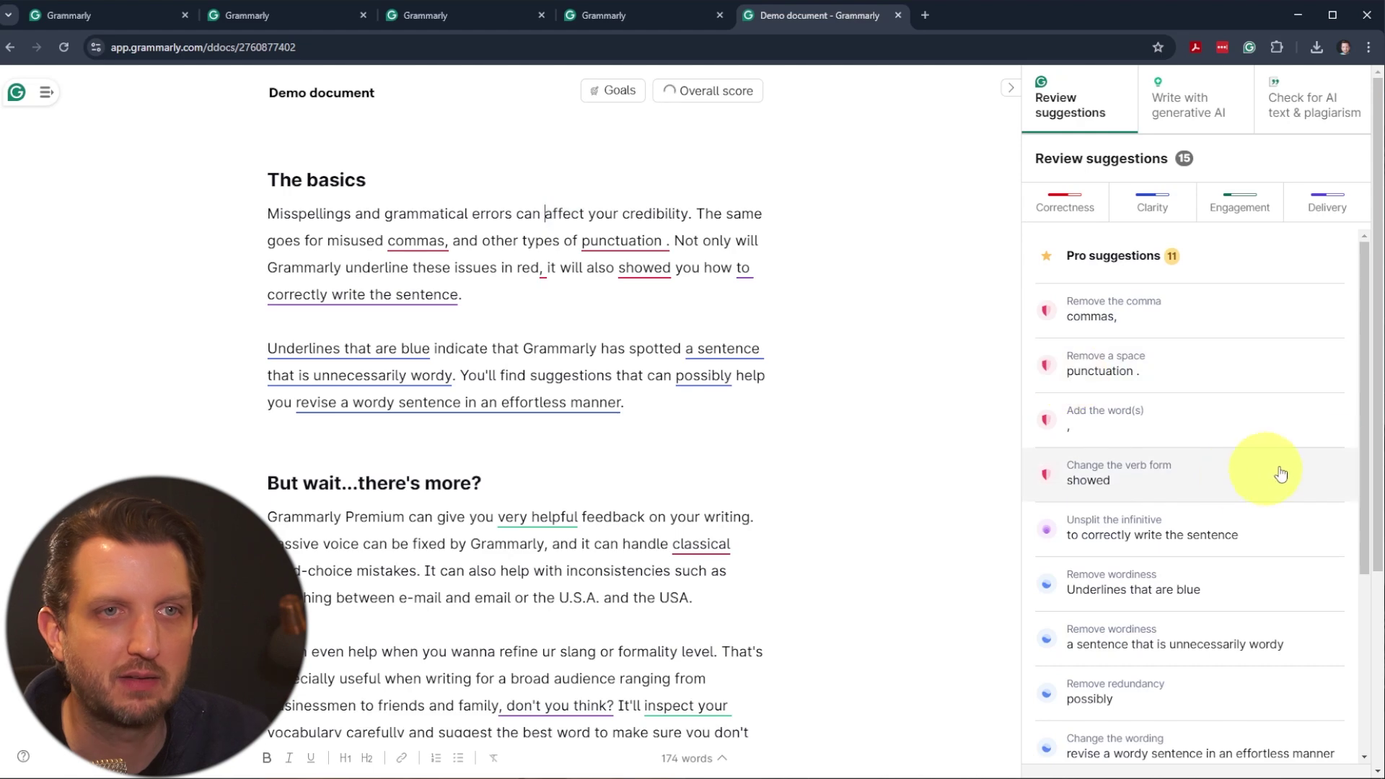
Step: Remove the stray comma after 'commas' and the extra space before the period
click(1225, 297)
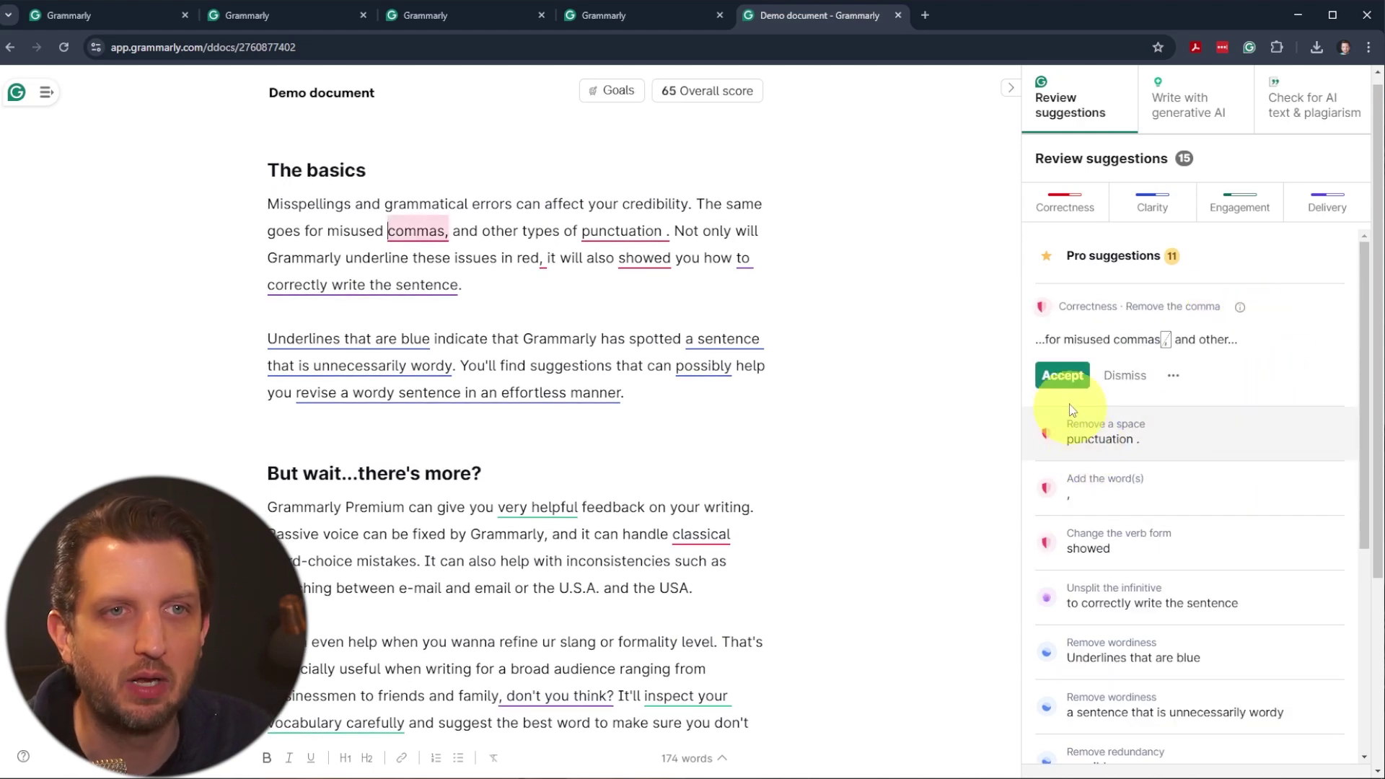
click(1063, 375)
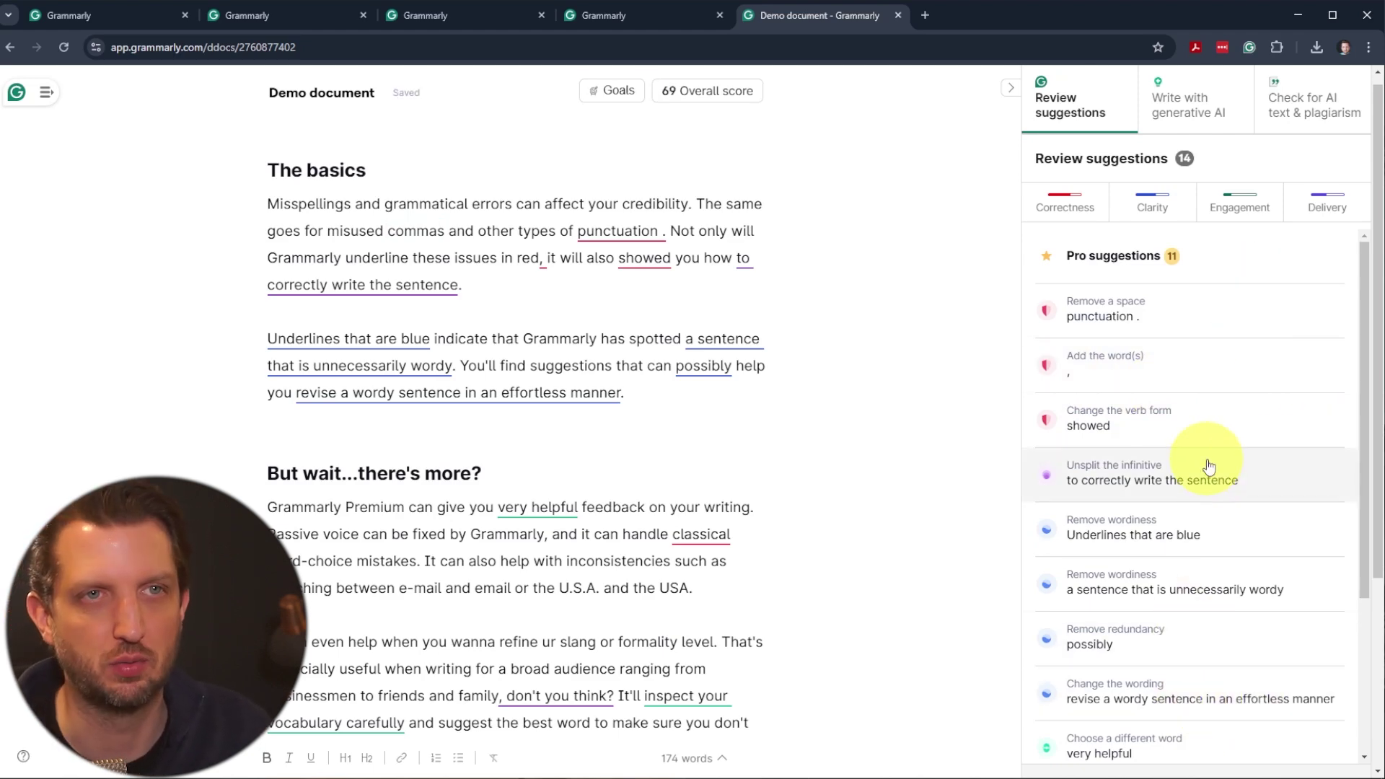
click(1104, 313)
click(1076, 377)
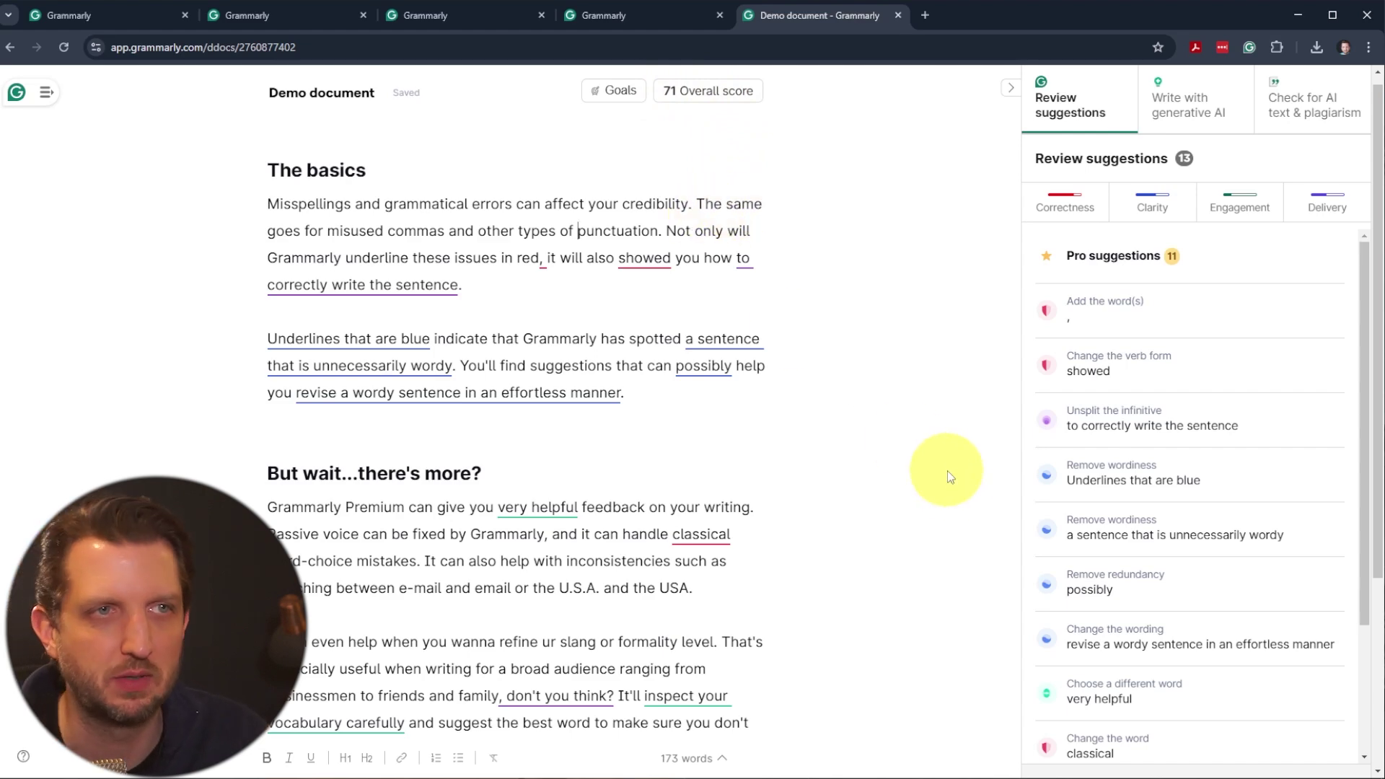
click(1172, 207)
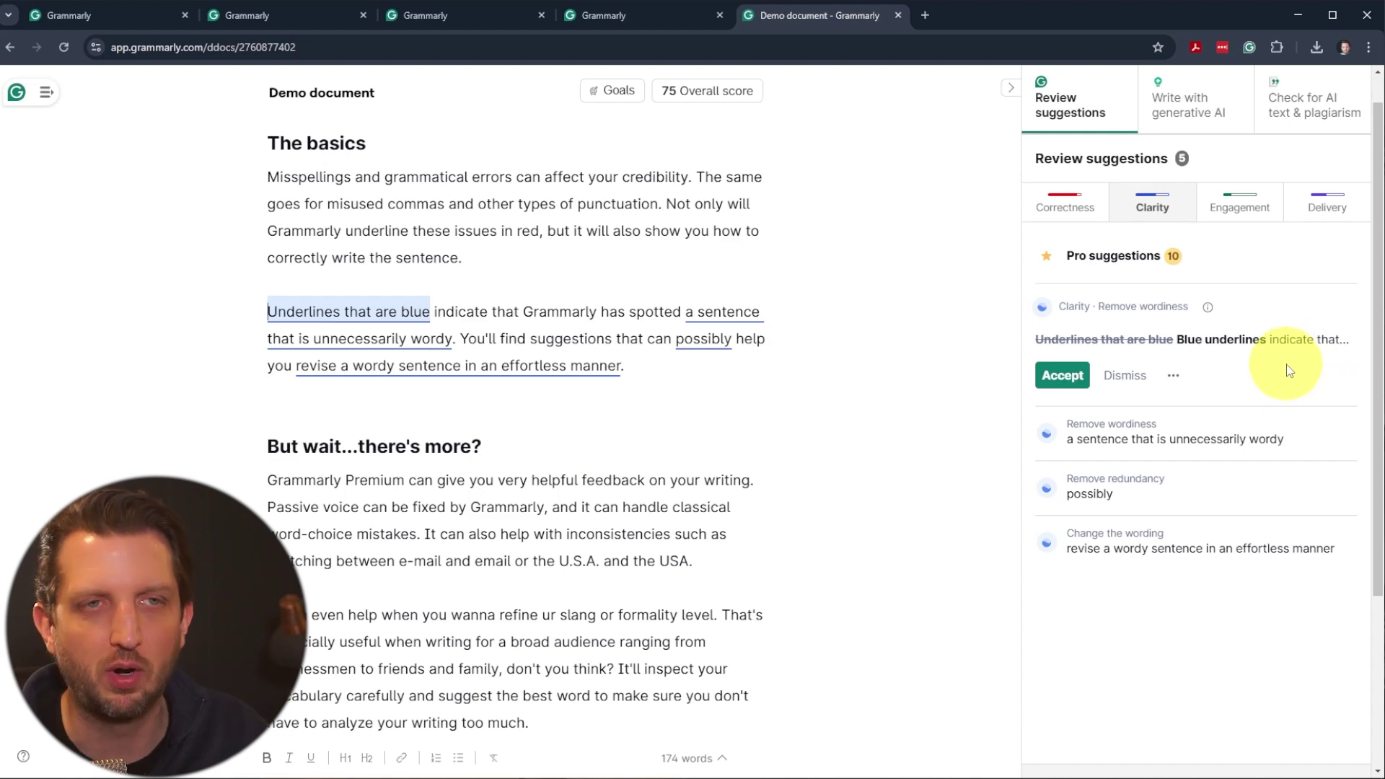
Step: Accept rewrites to 'Blue underlines', 'an unnecessarily wordy sentence', drop 'possibly', and 'effortlessly revise a wordy sentence'
click(1061, 375)
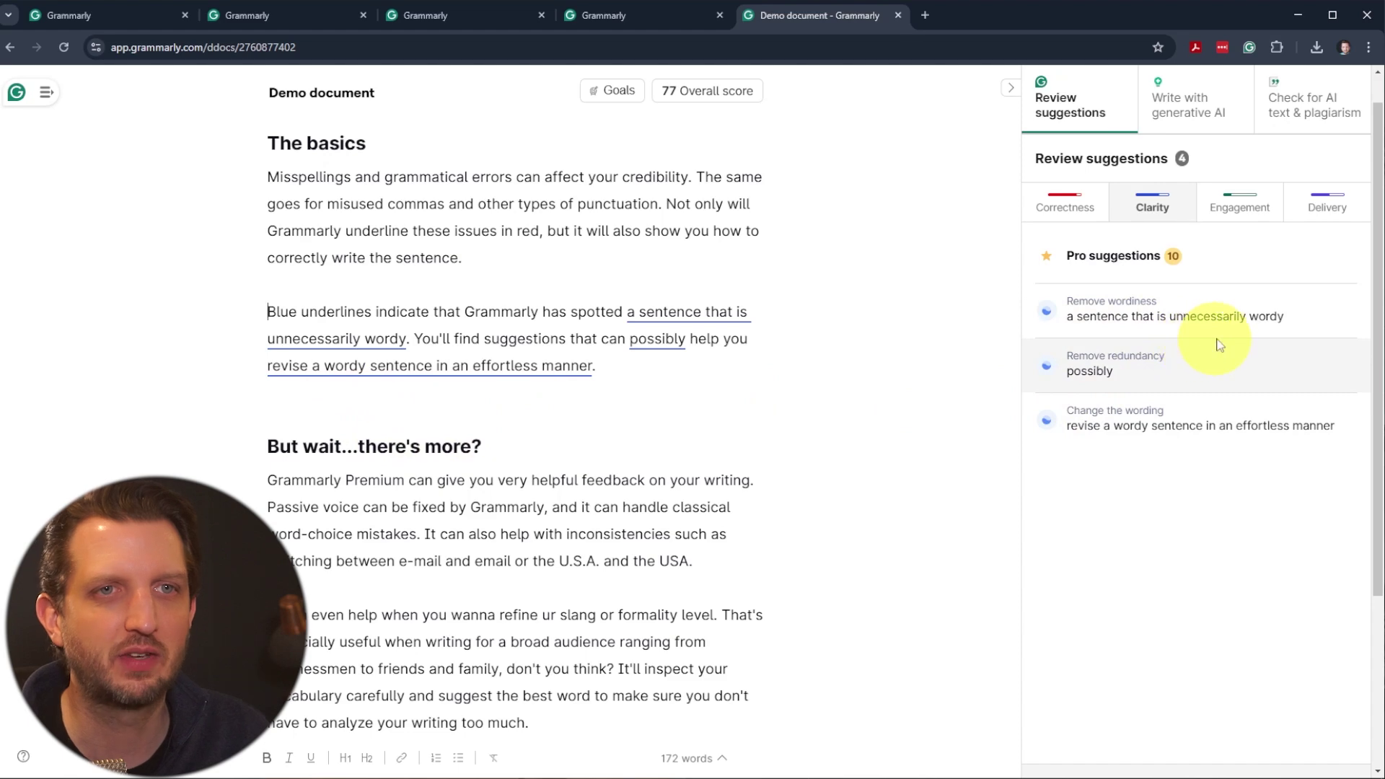
click(1206, 316)
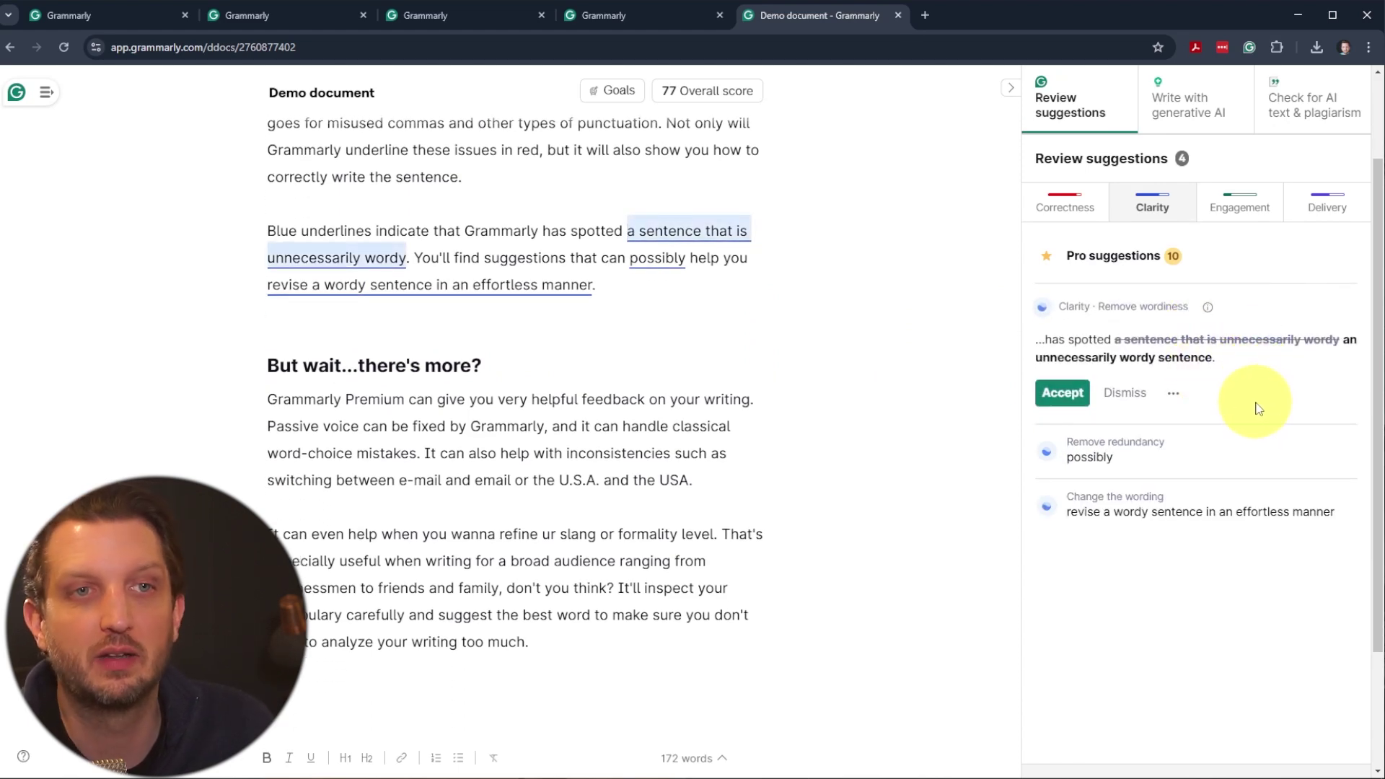
click(1061, 393)
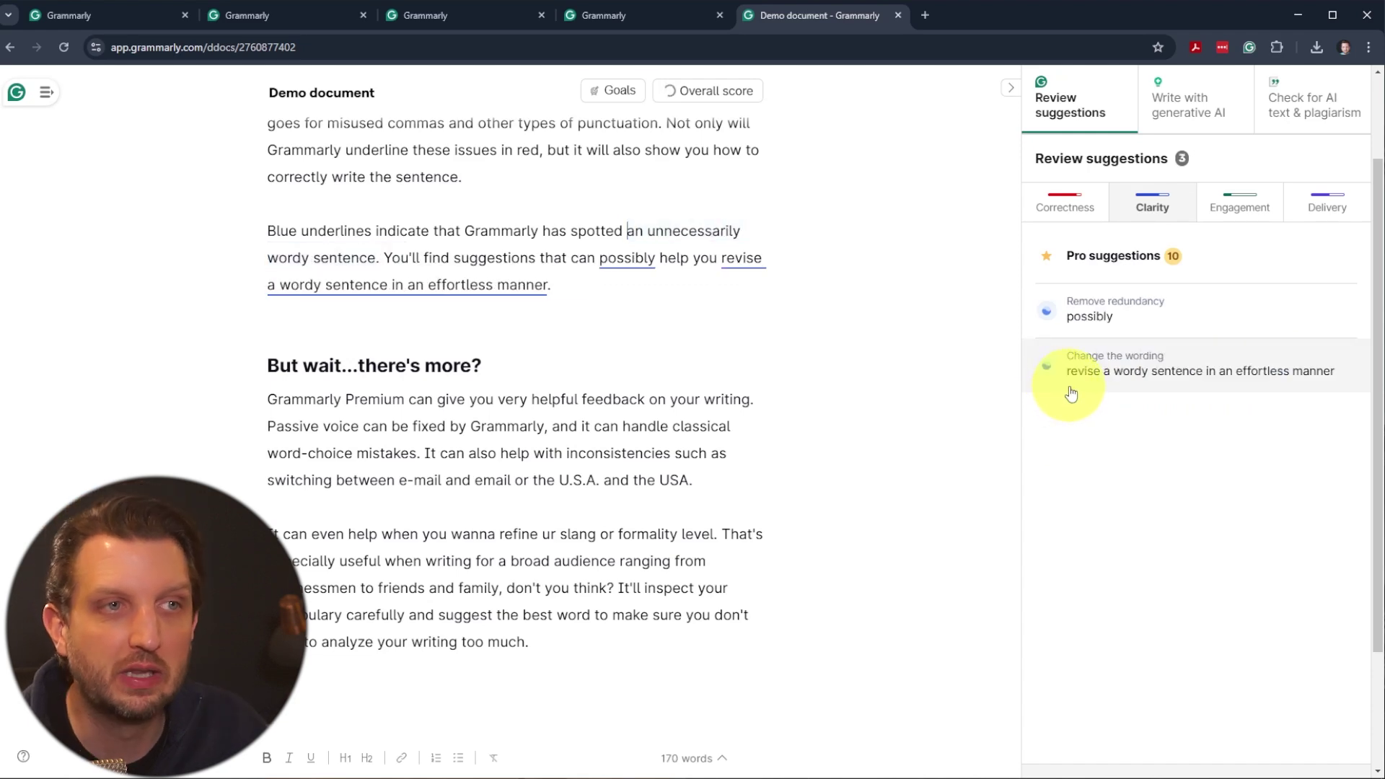
click(1138, 325)
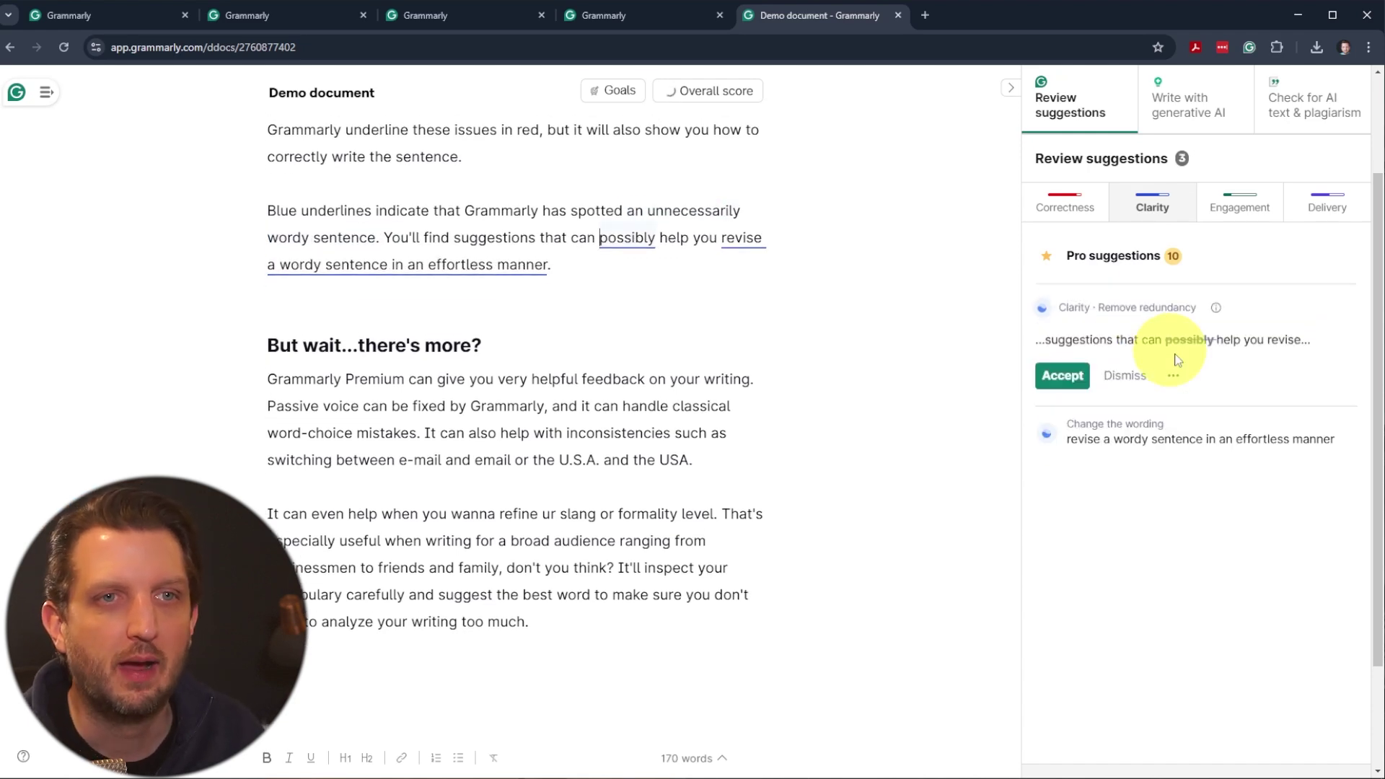
click(1061, 370)
click(1072, 392)
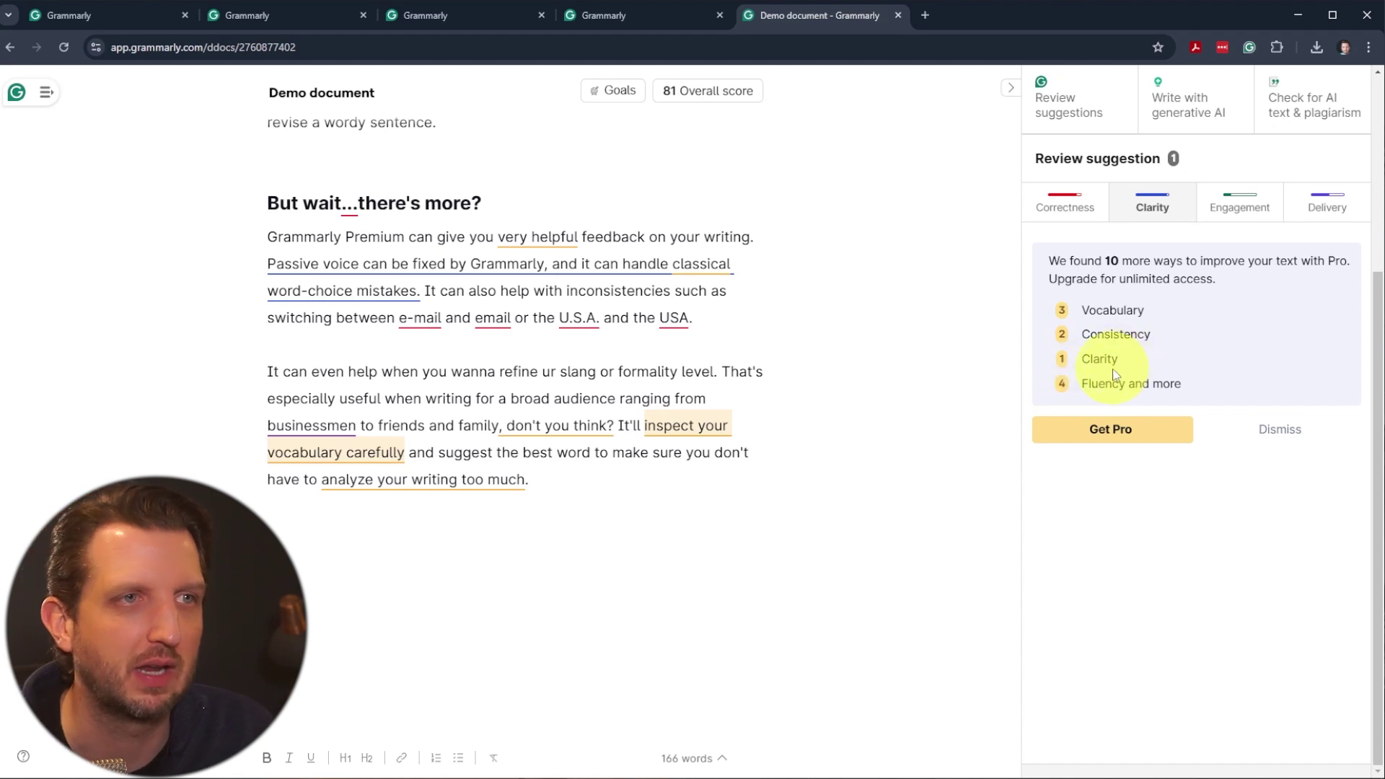
Step: Review Engagement, Delivery and Correctness suggestions, then start generative AI on the 'Grammarly Premium' passage
click(1242, 210)
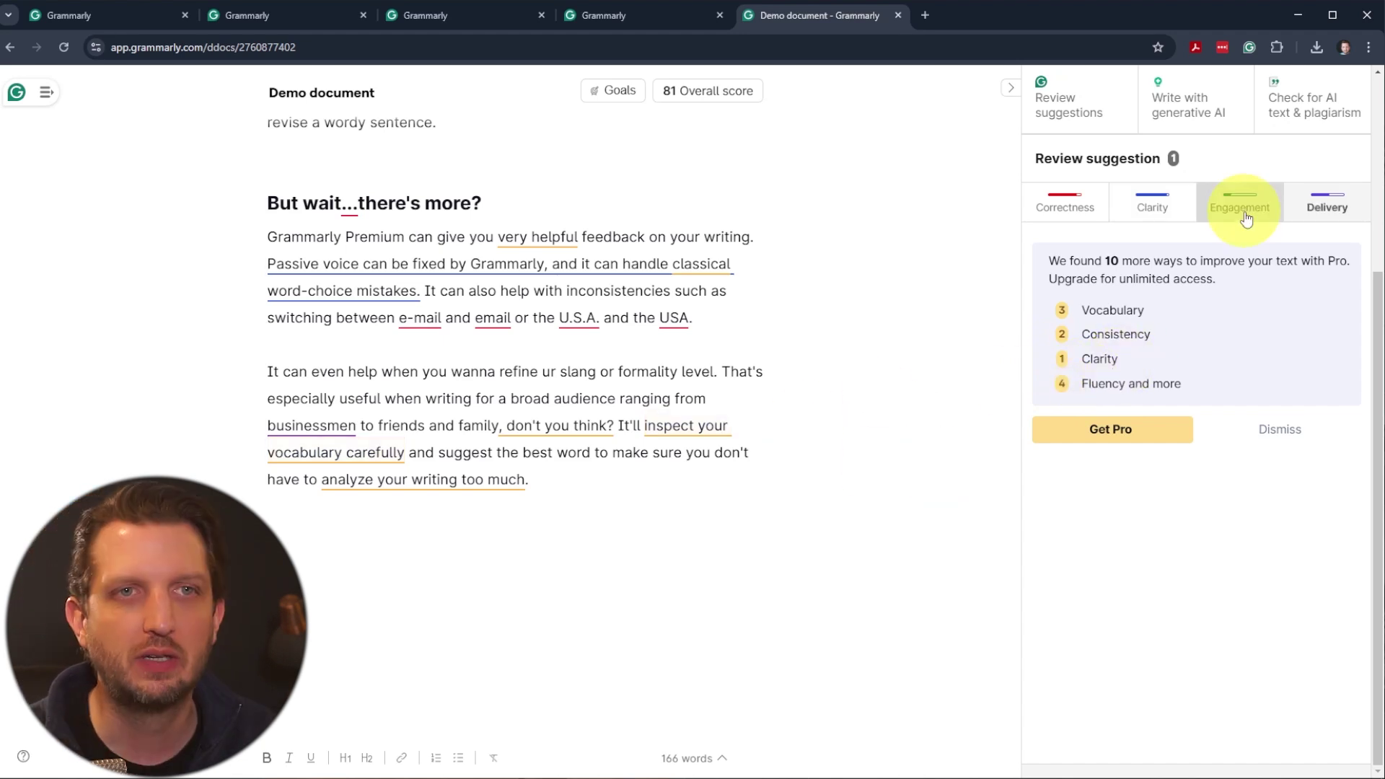
click(1341, 208)
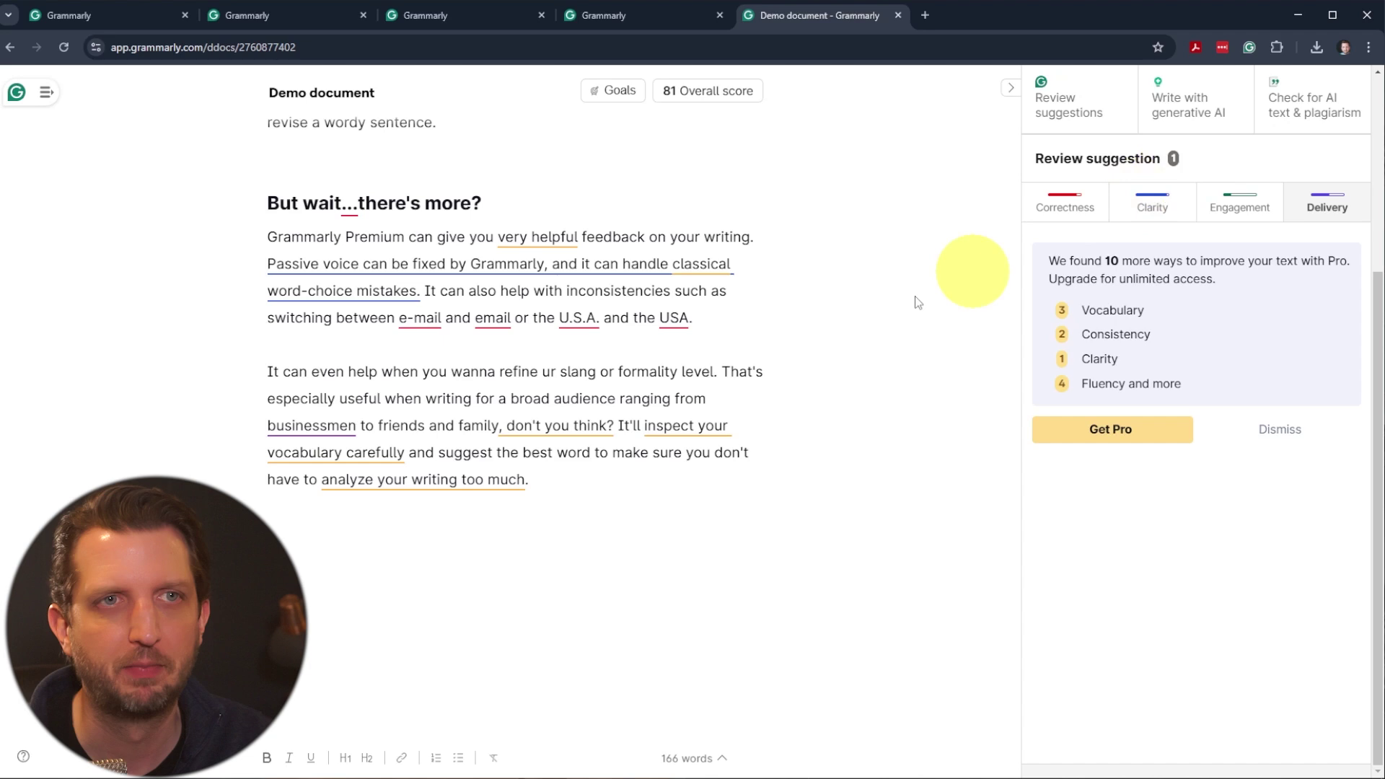
click(1100, 207)
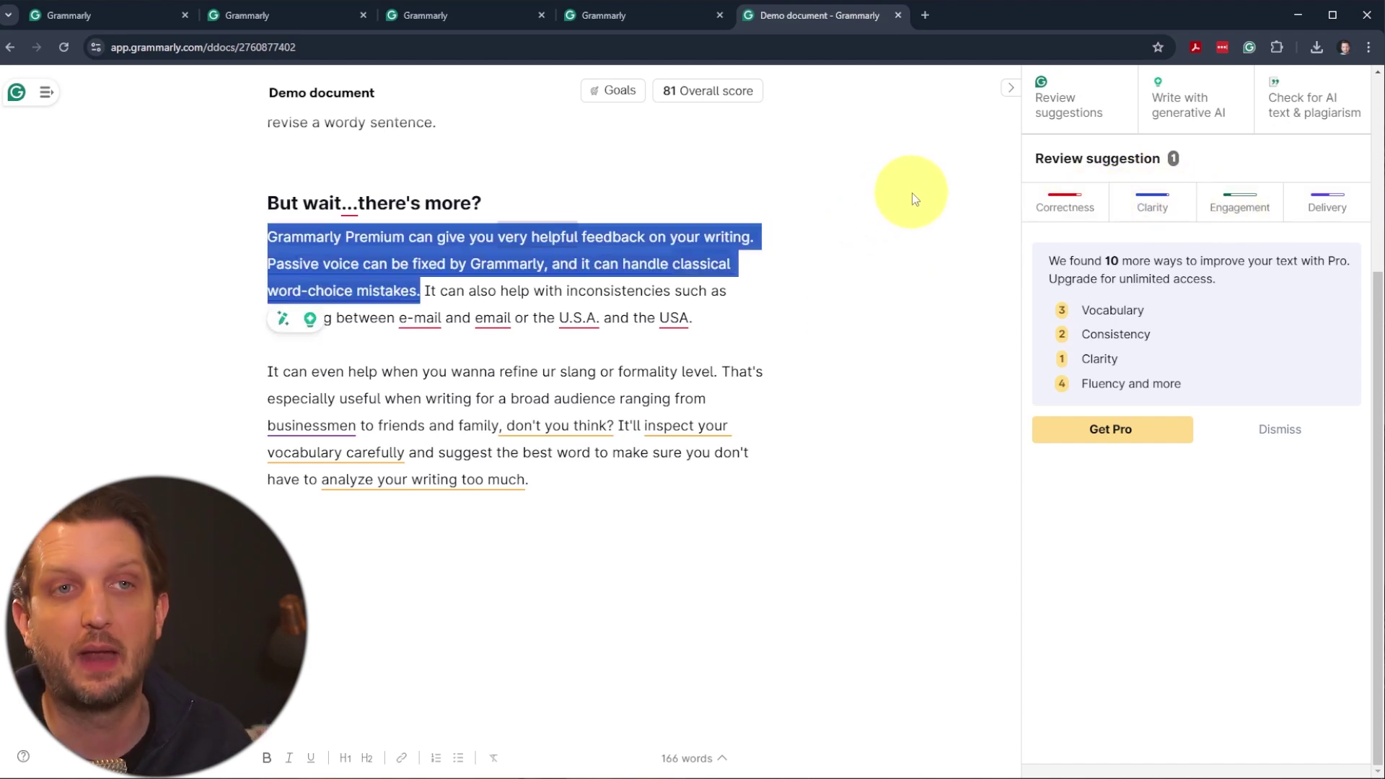
click(1190, 114)
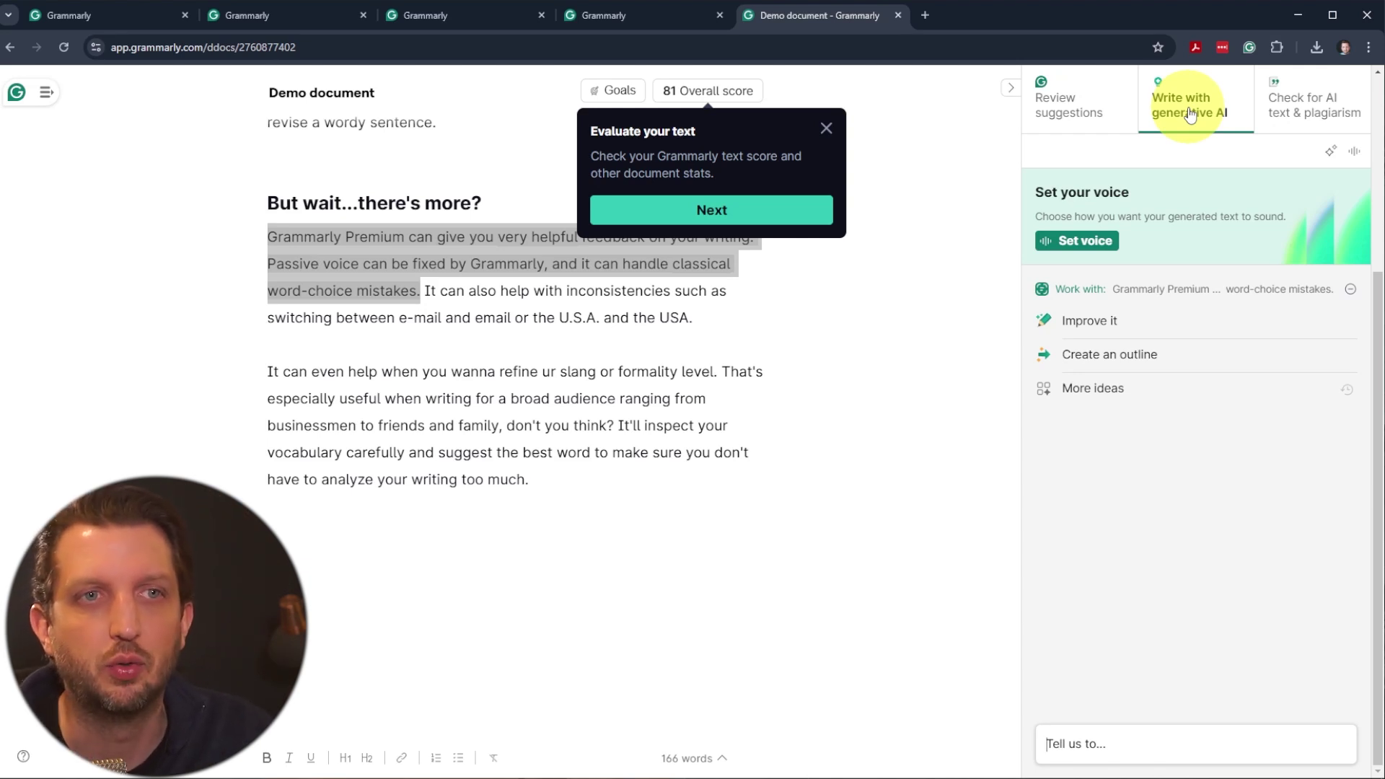
click(1041, 301)
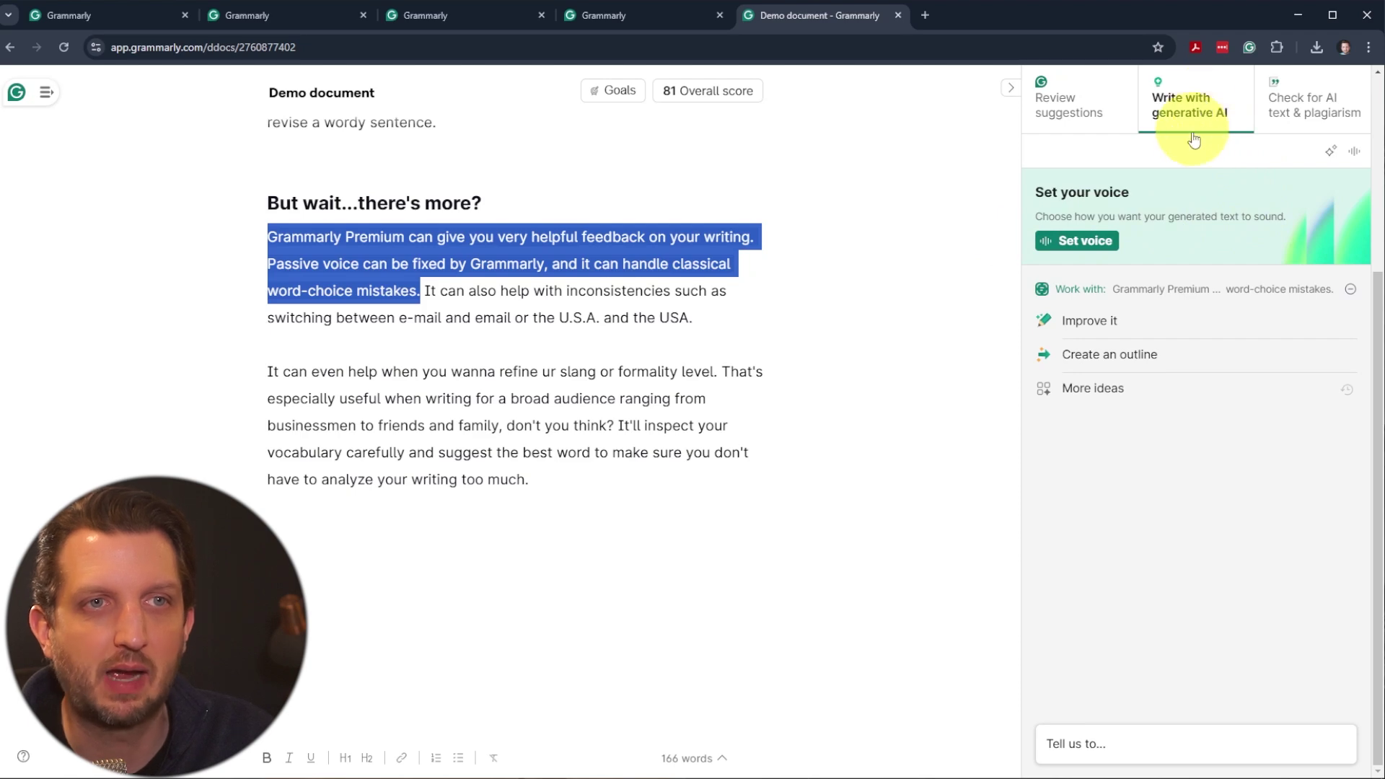
Step: Set the generated-text voice to Casual formality with a Personable tone and save it
click(1080, 241)
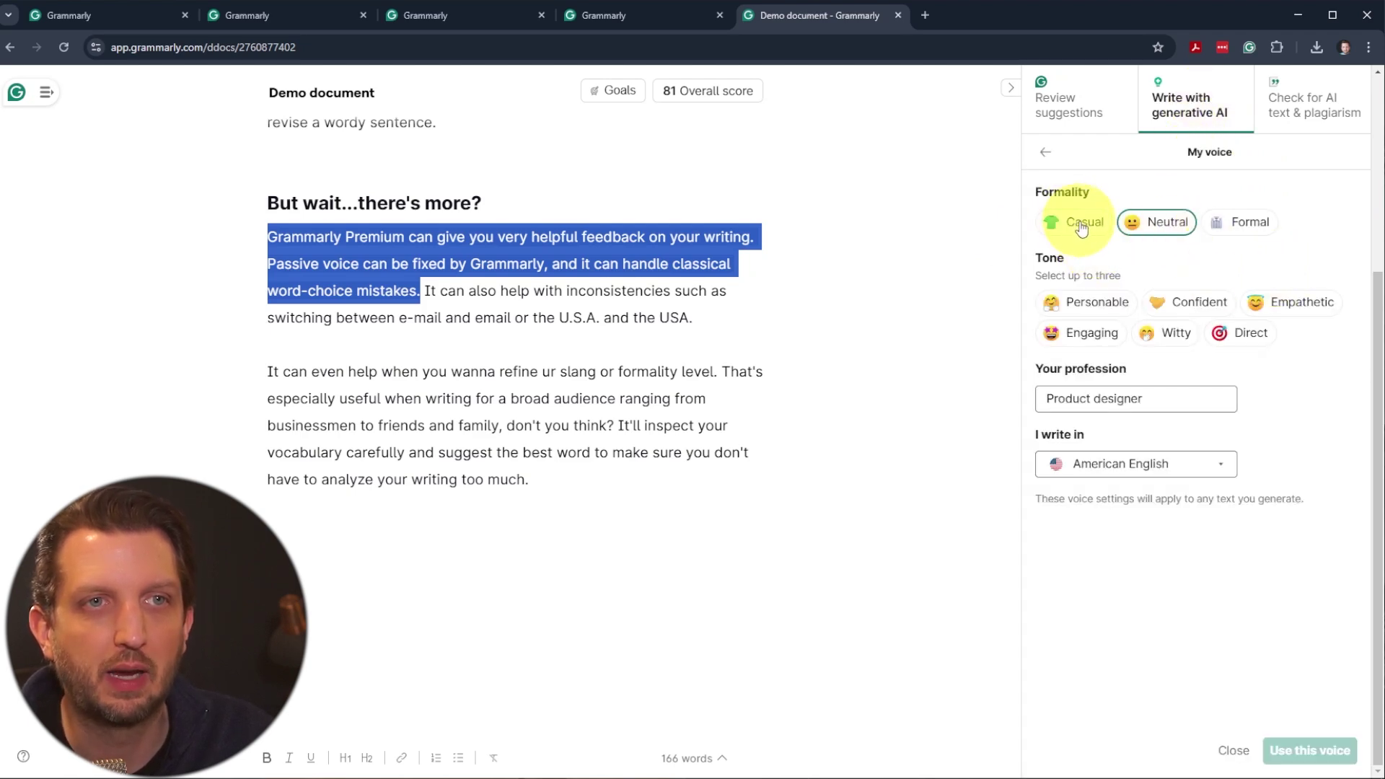
click(1075, 223)
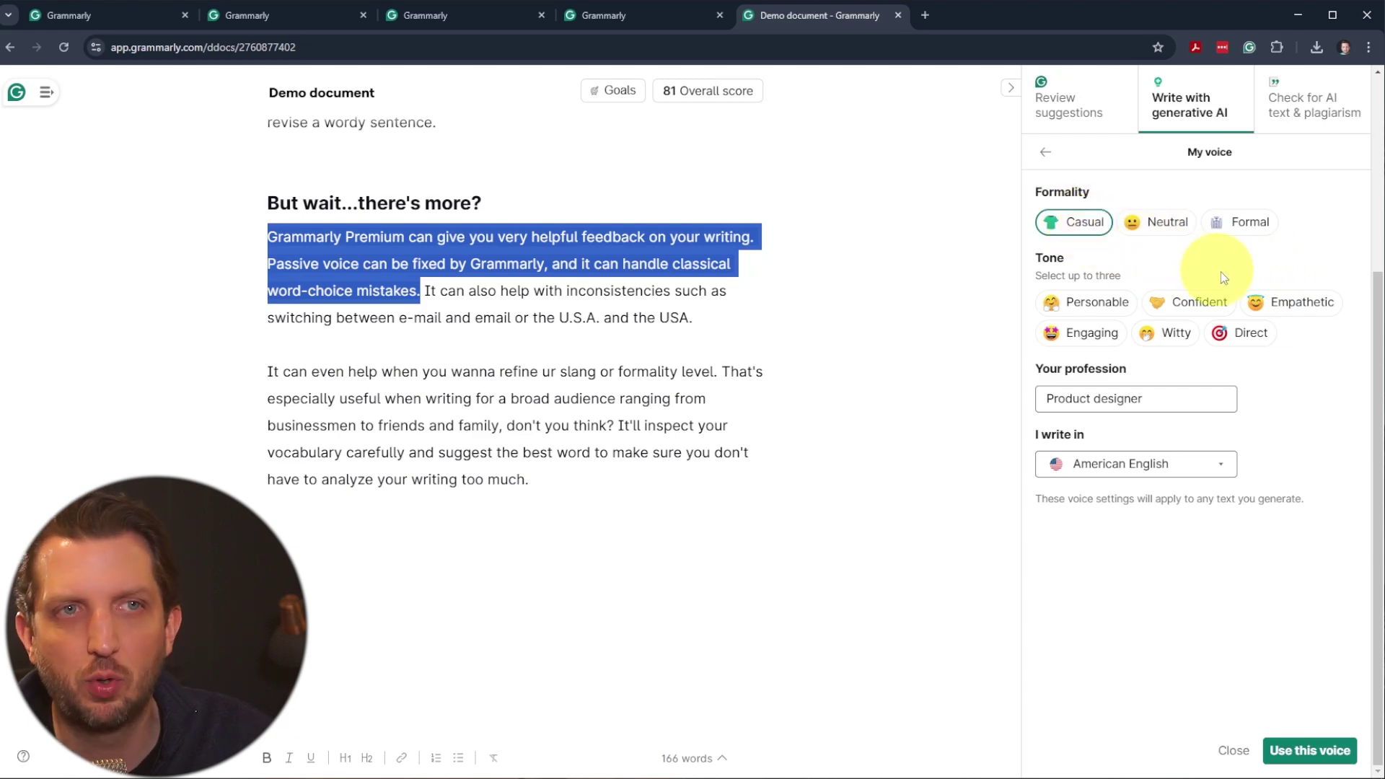
click(1098, 303)
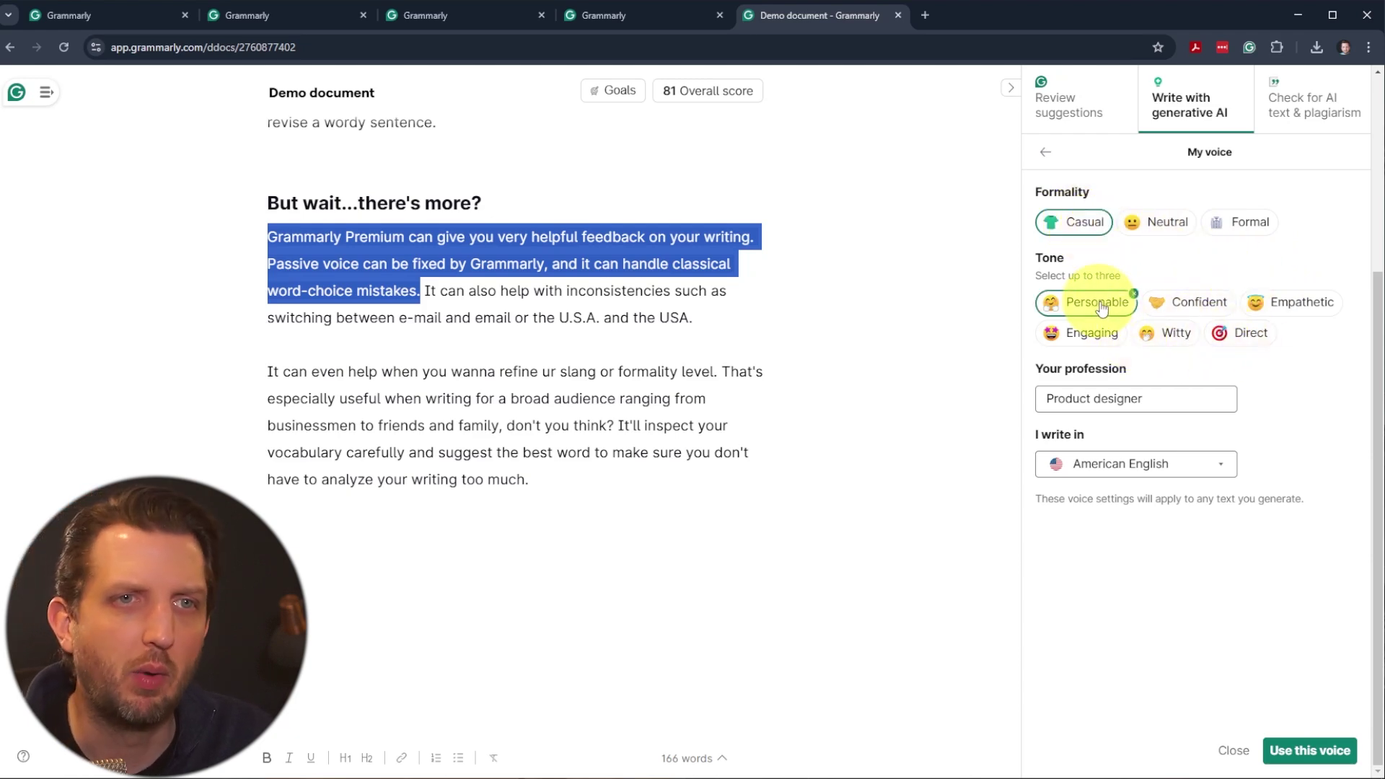
click(1166, 408)
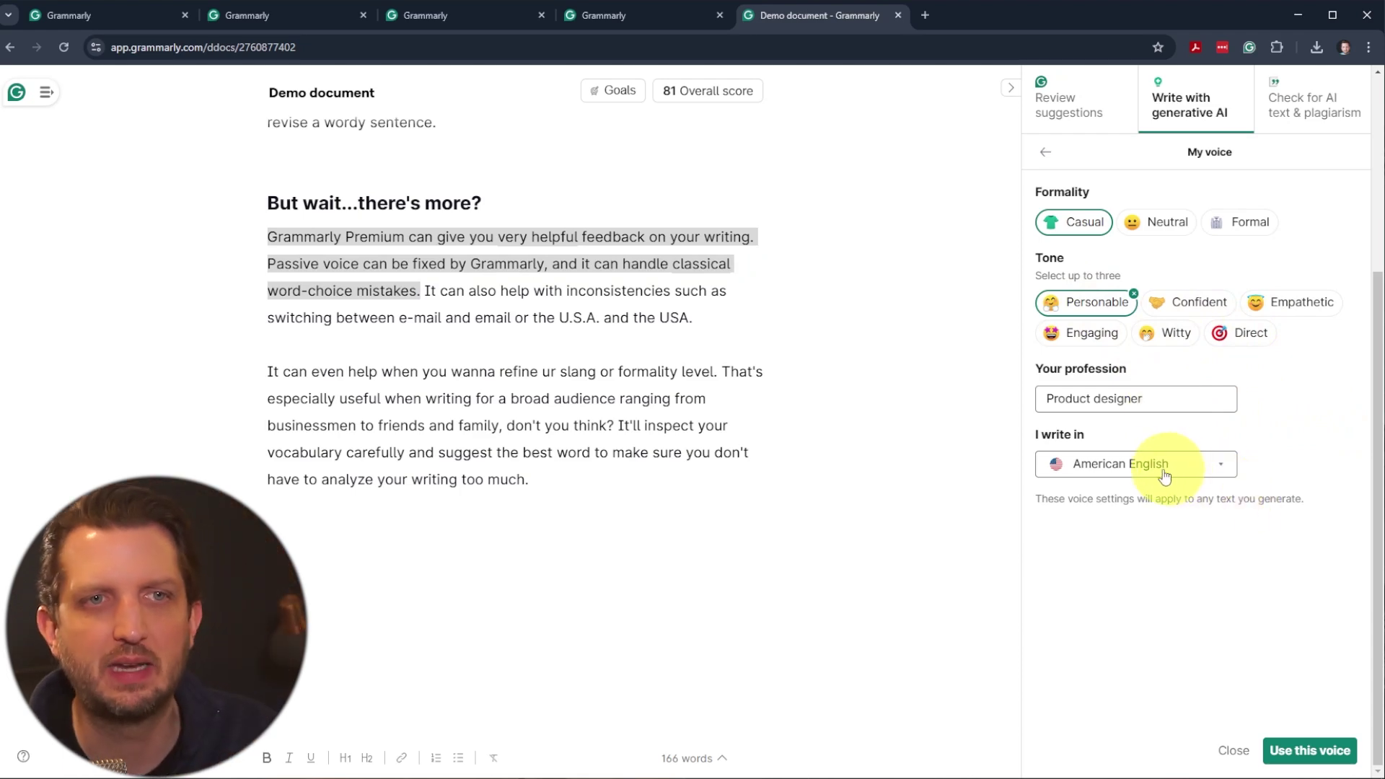
click(1334, 750)
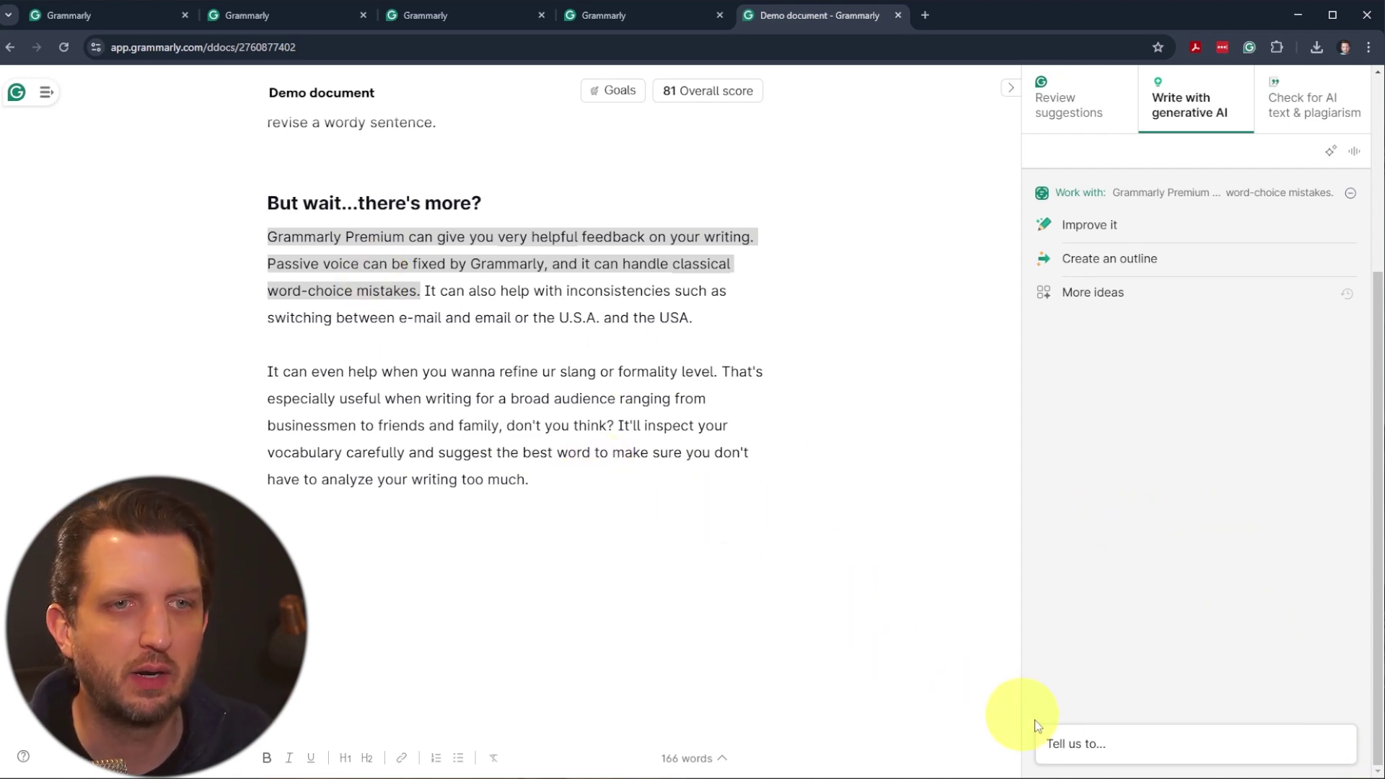
Step: Paste the product development meeting greeting request into the AI prompt, generate it, and shorten the result
click(1091, 745)
text(Write a greeting for a product development meeting)
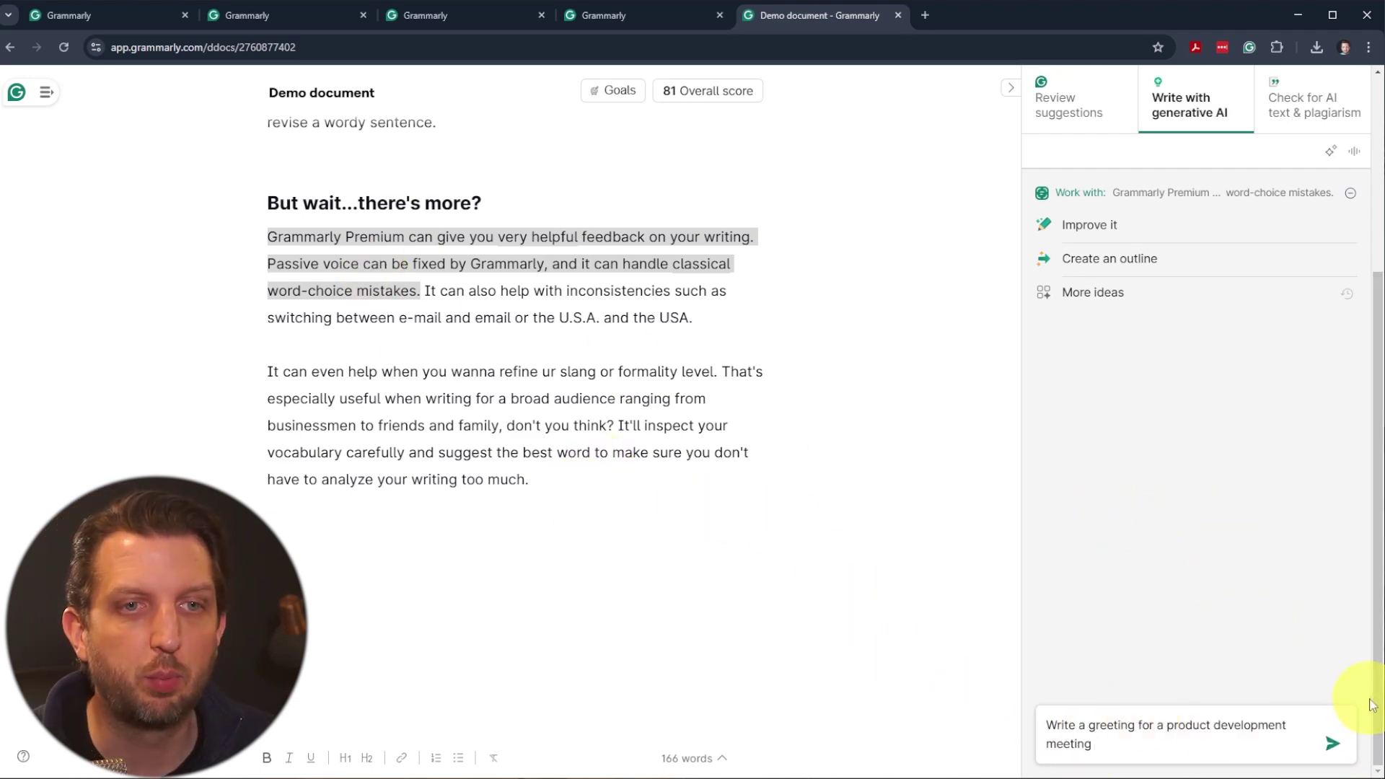
click(1333, 746)
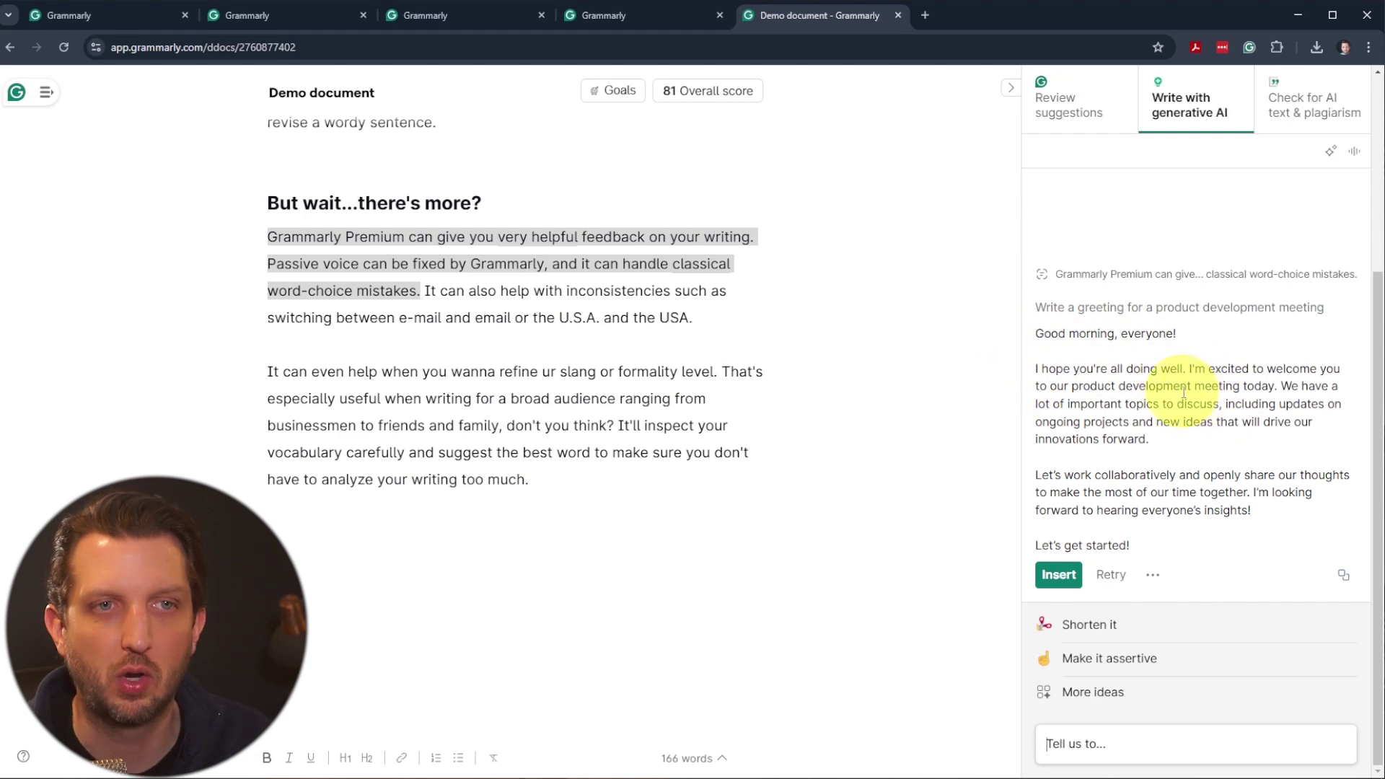
click(1129, 631)
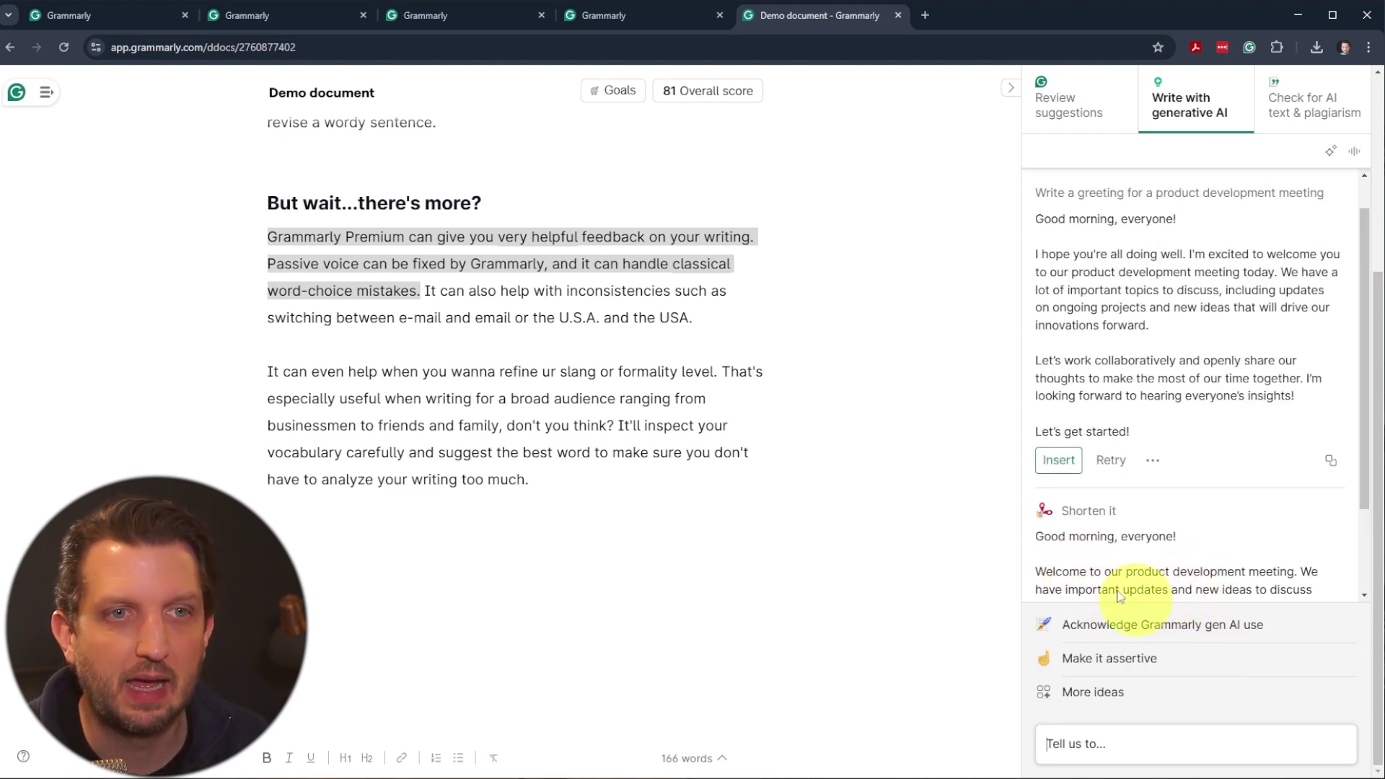
click(1060, 461)
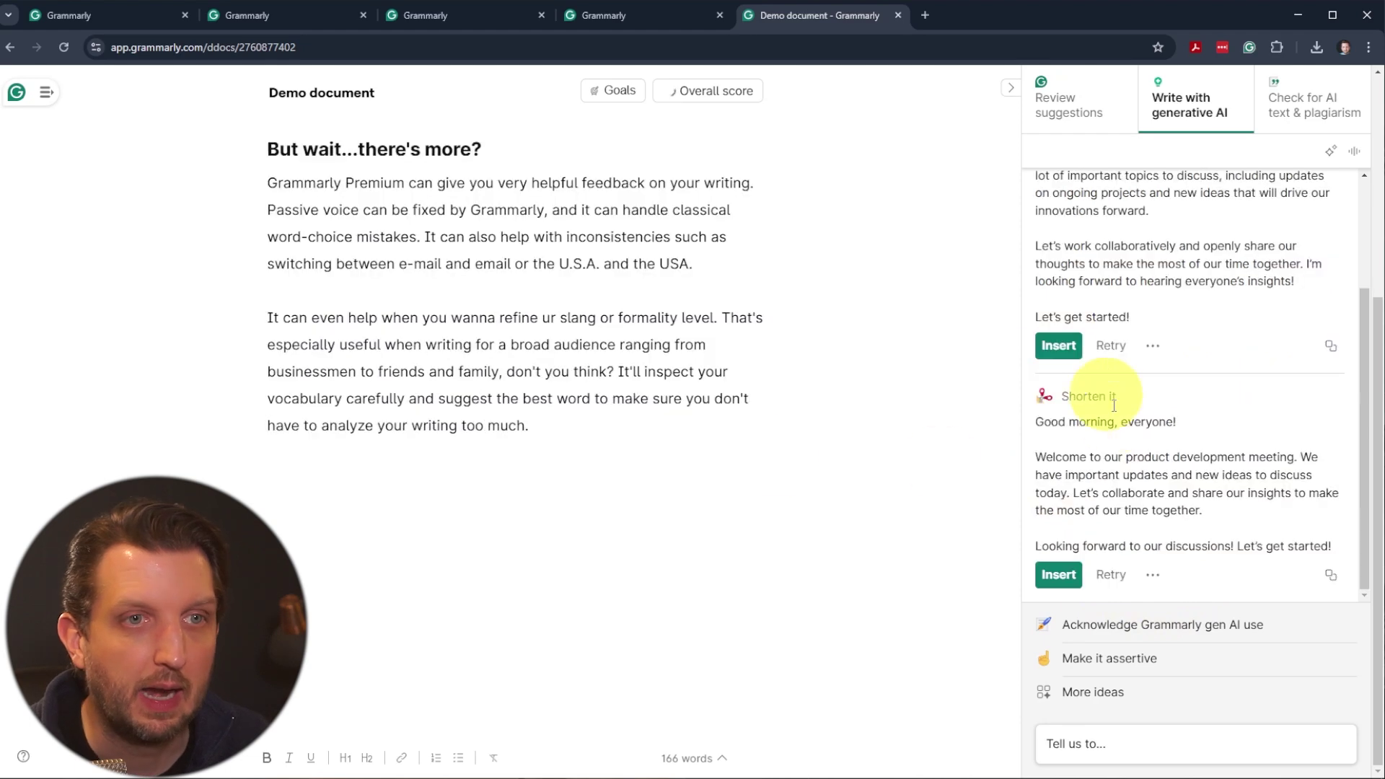
Step: Insert the shortened greeting at the end of the Demo document, bringing it to 207 words
click(1058, 575)
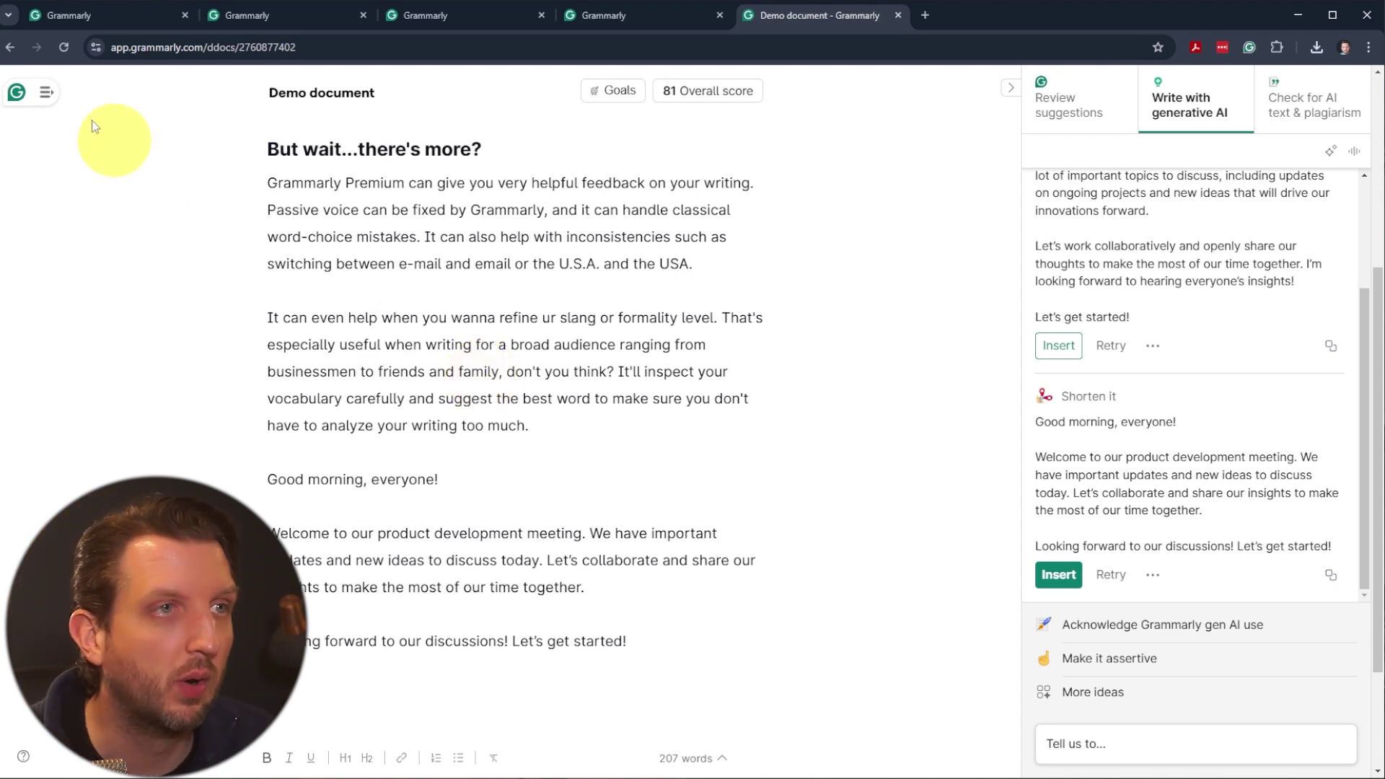
click(48, 98)
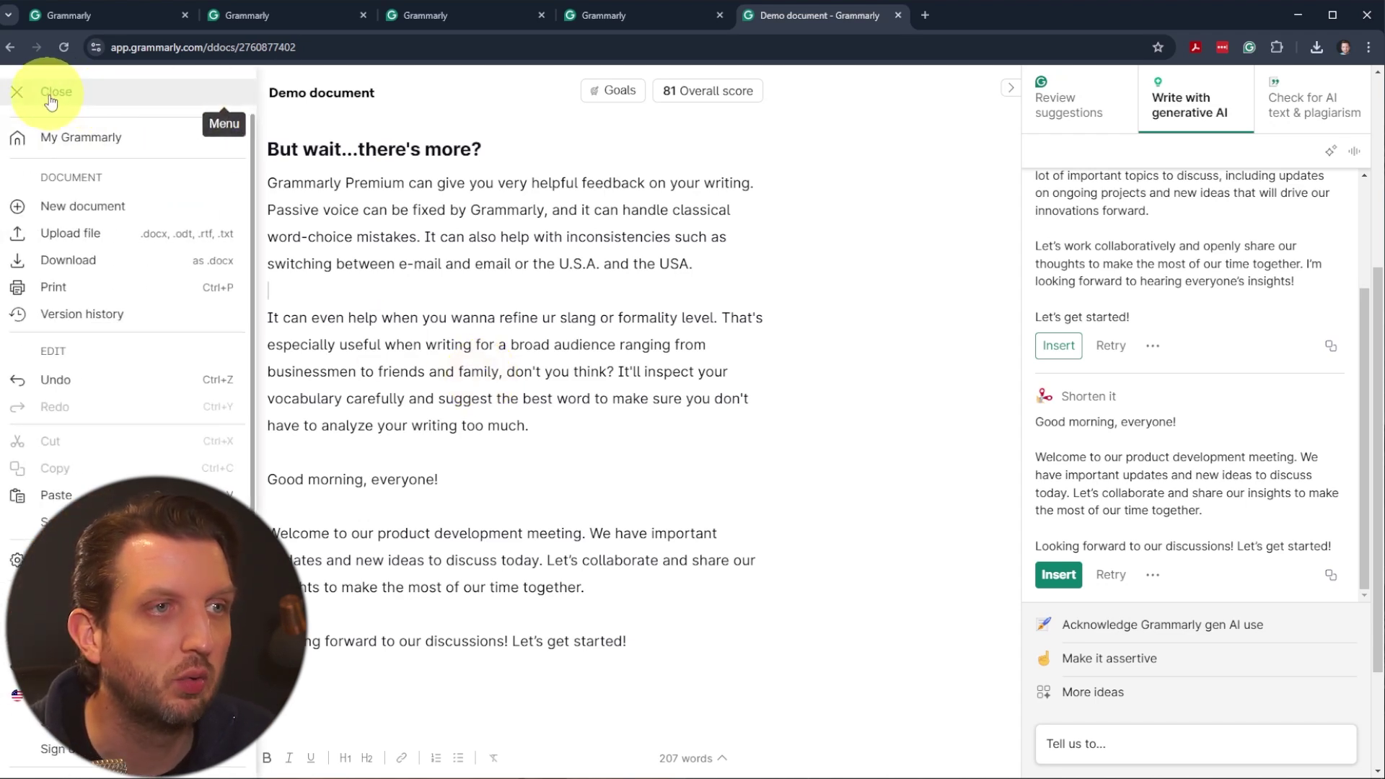
Step: Download the Demo document as .docx and copy its text from the first paragraph through the greeting
click(68, 260)
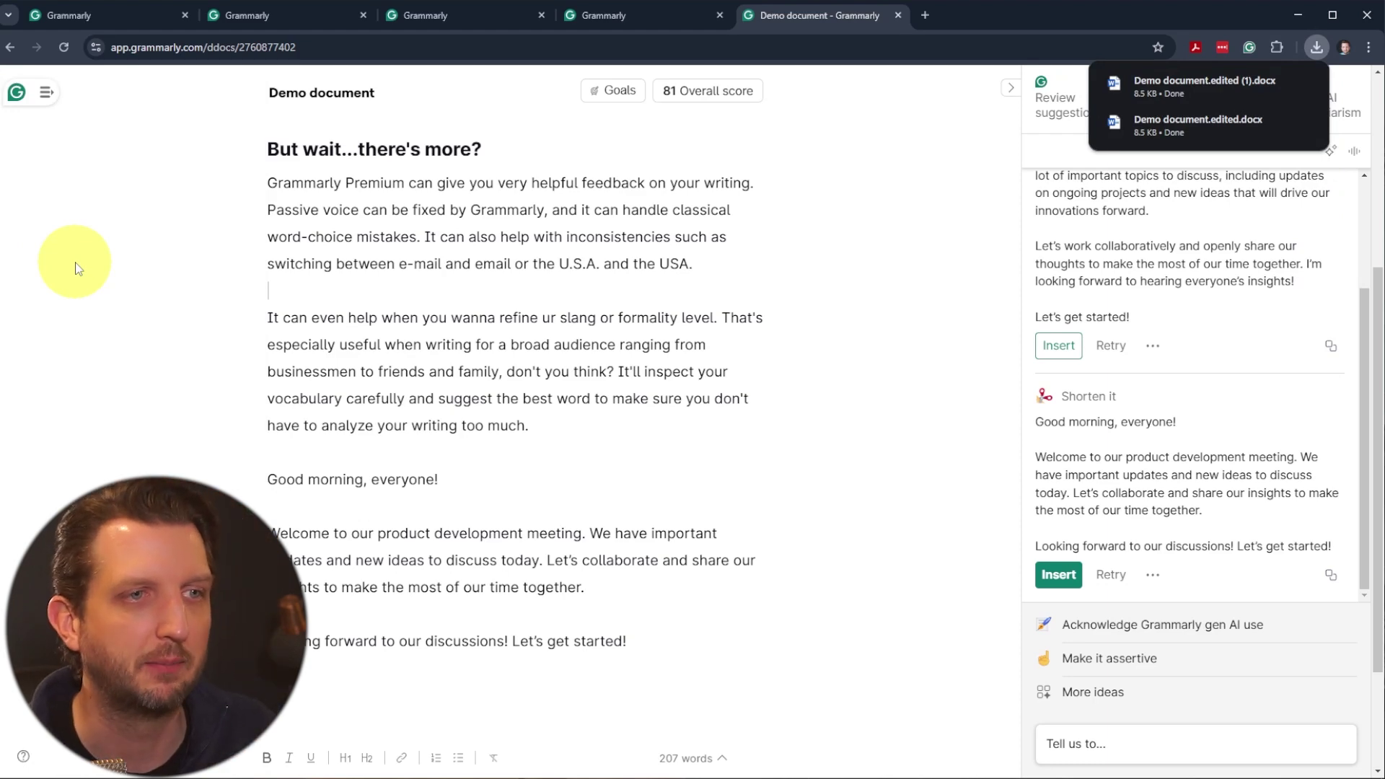
drag(278, 183, 652, 658)
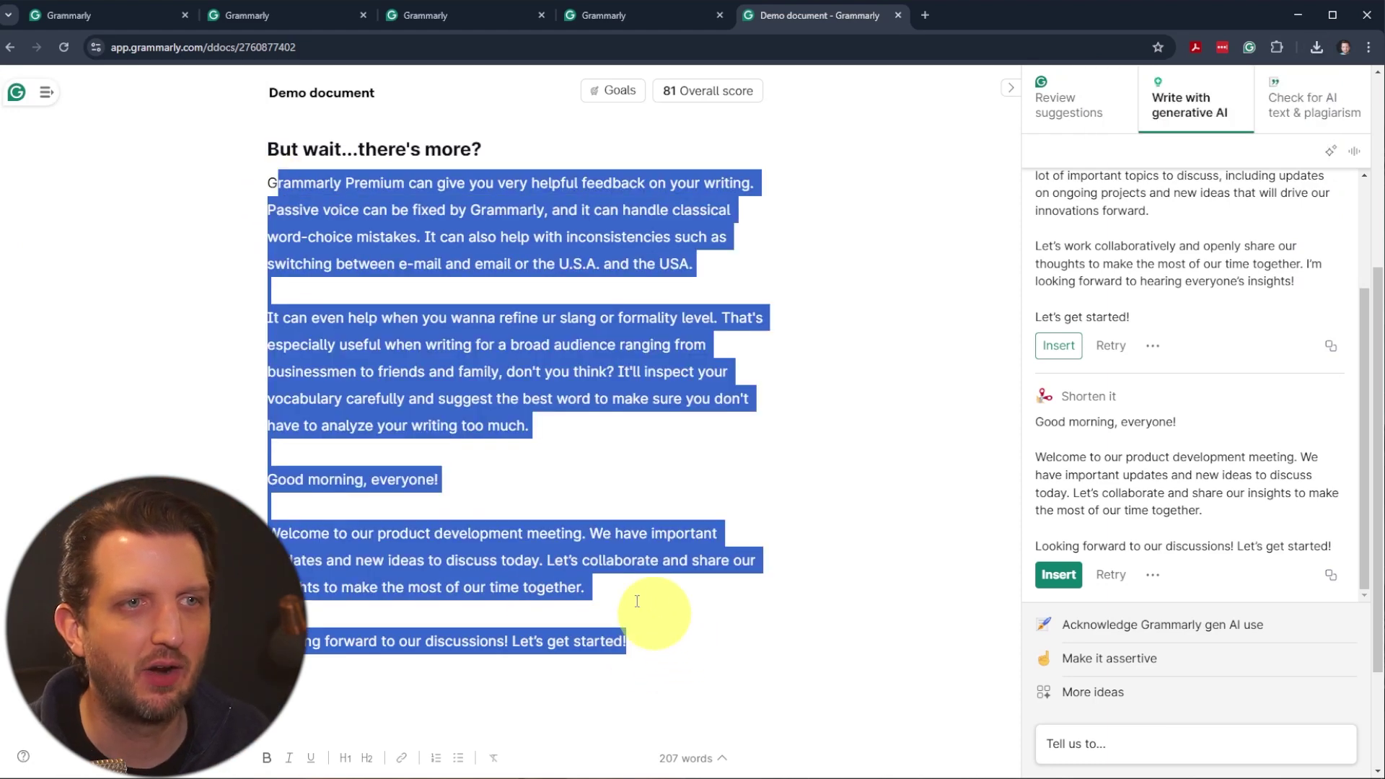
right_click(561, 553)
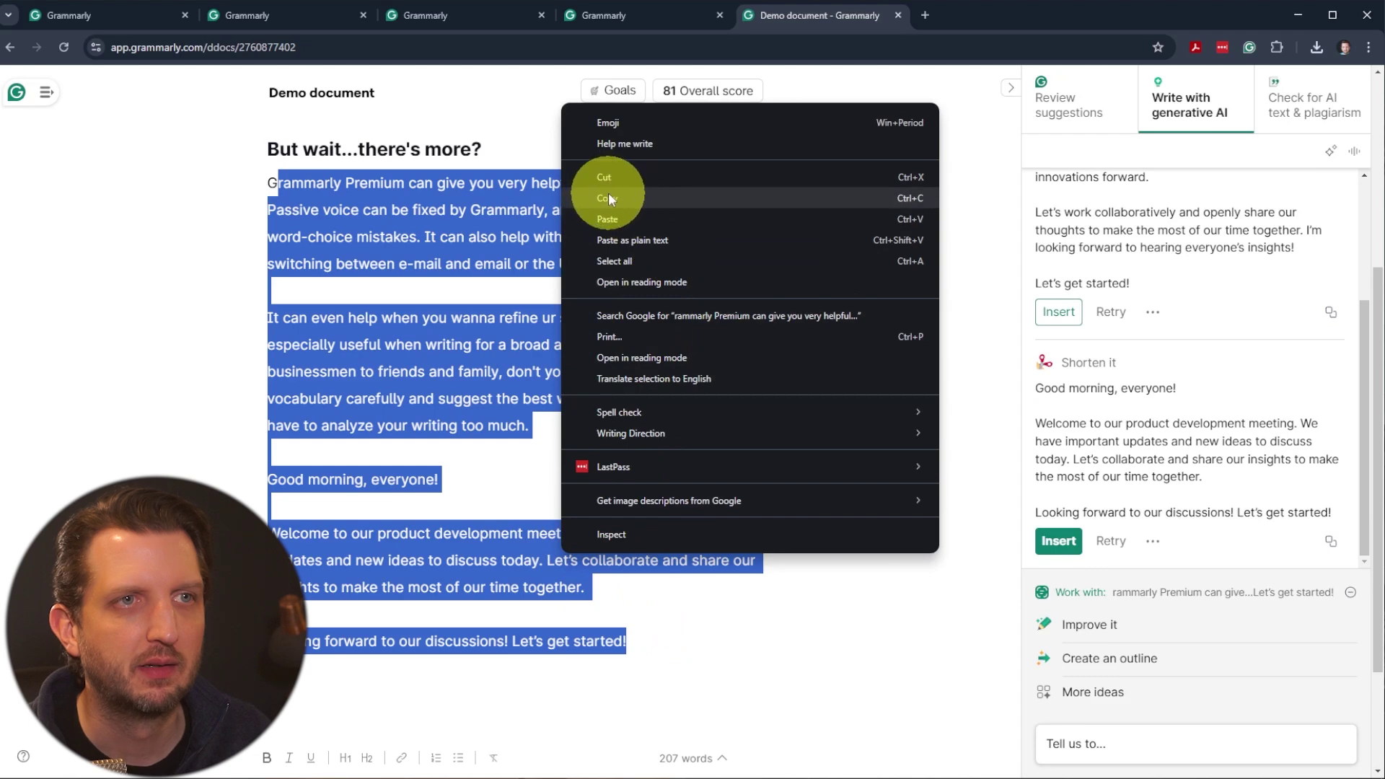
click(608, 197)
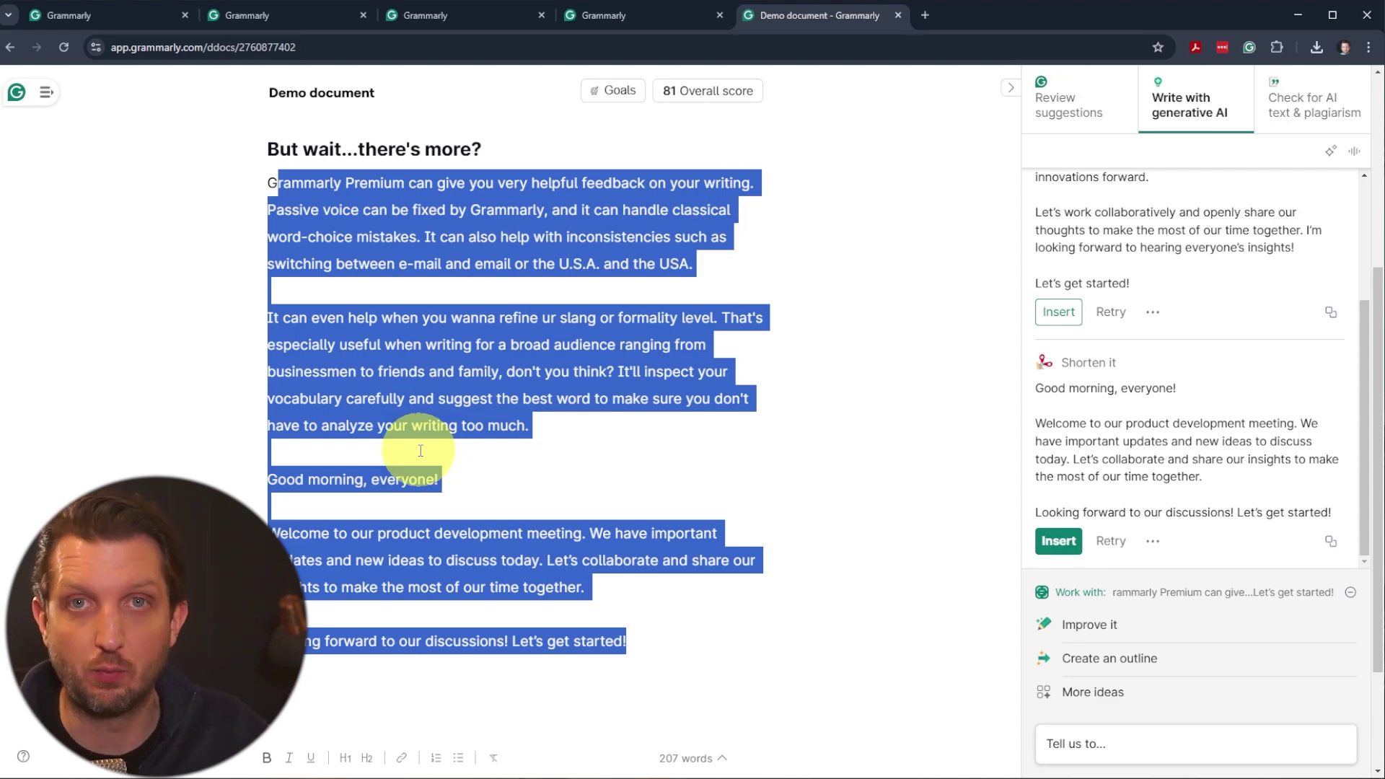
click(924, 15)
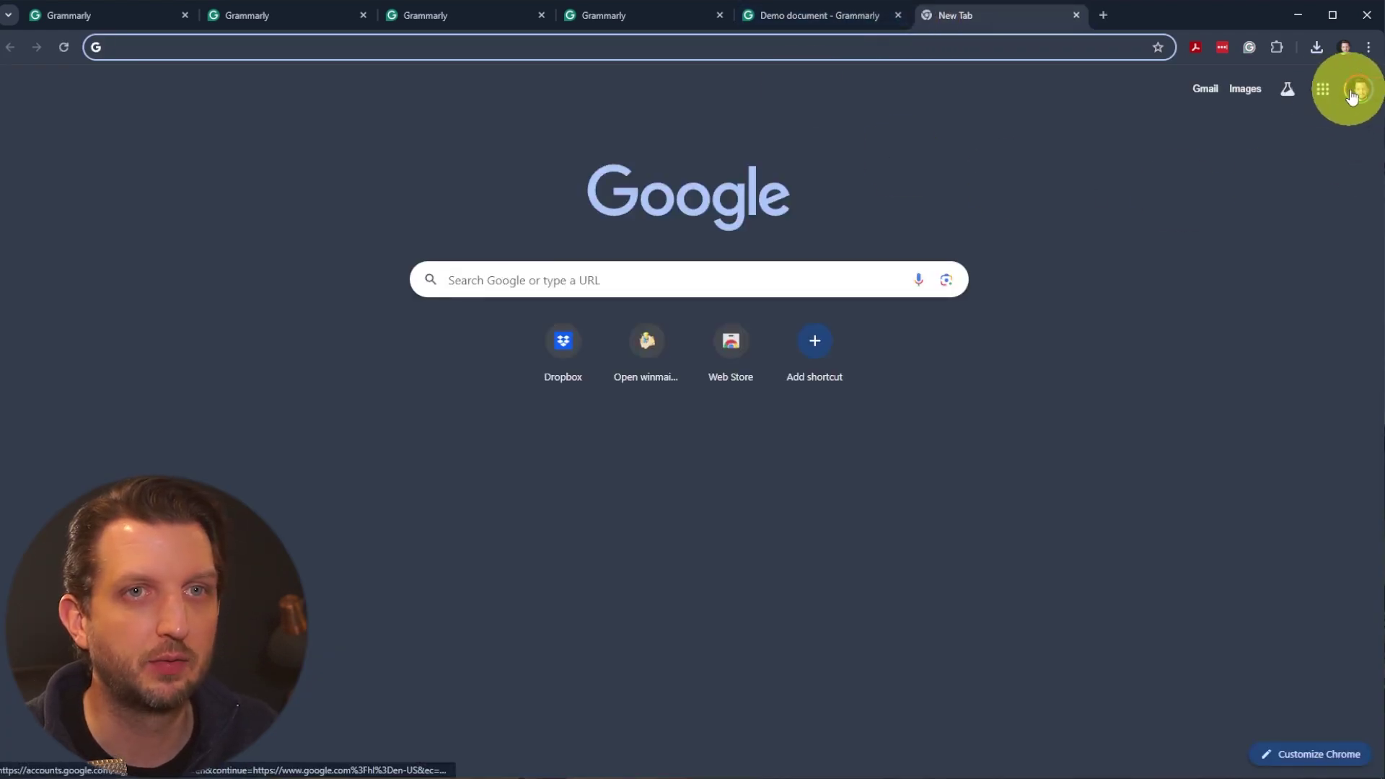
Step: Create a new Google Doc from the Business letter template and select its body paragraph
click(1323, 89)
click(1237, 411)
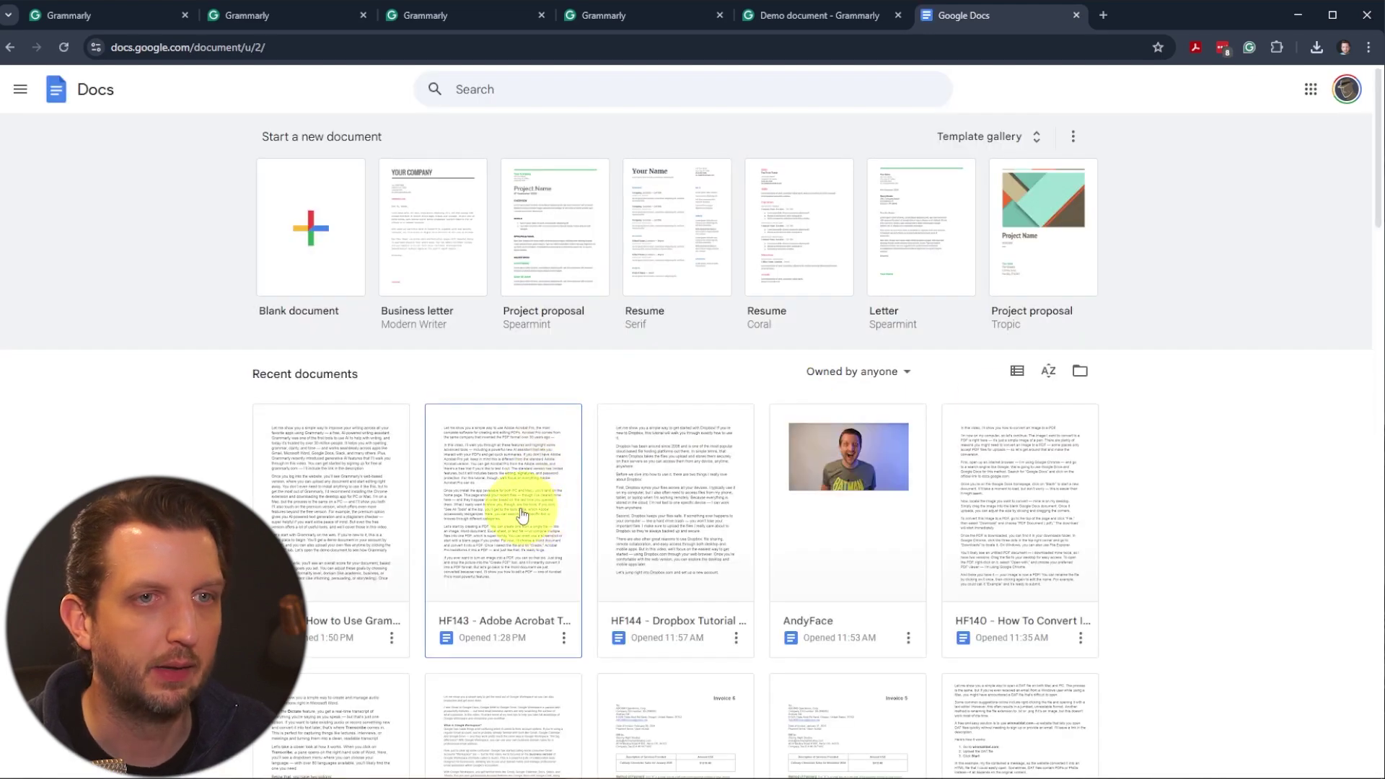
click(439, 230)
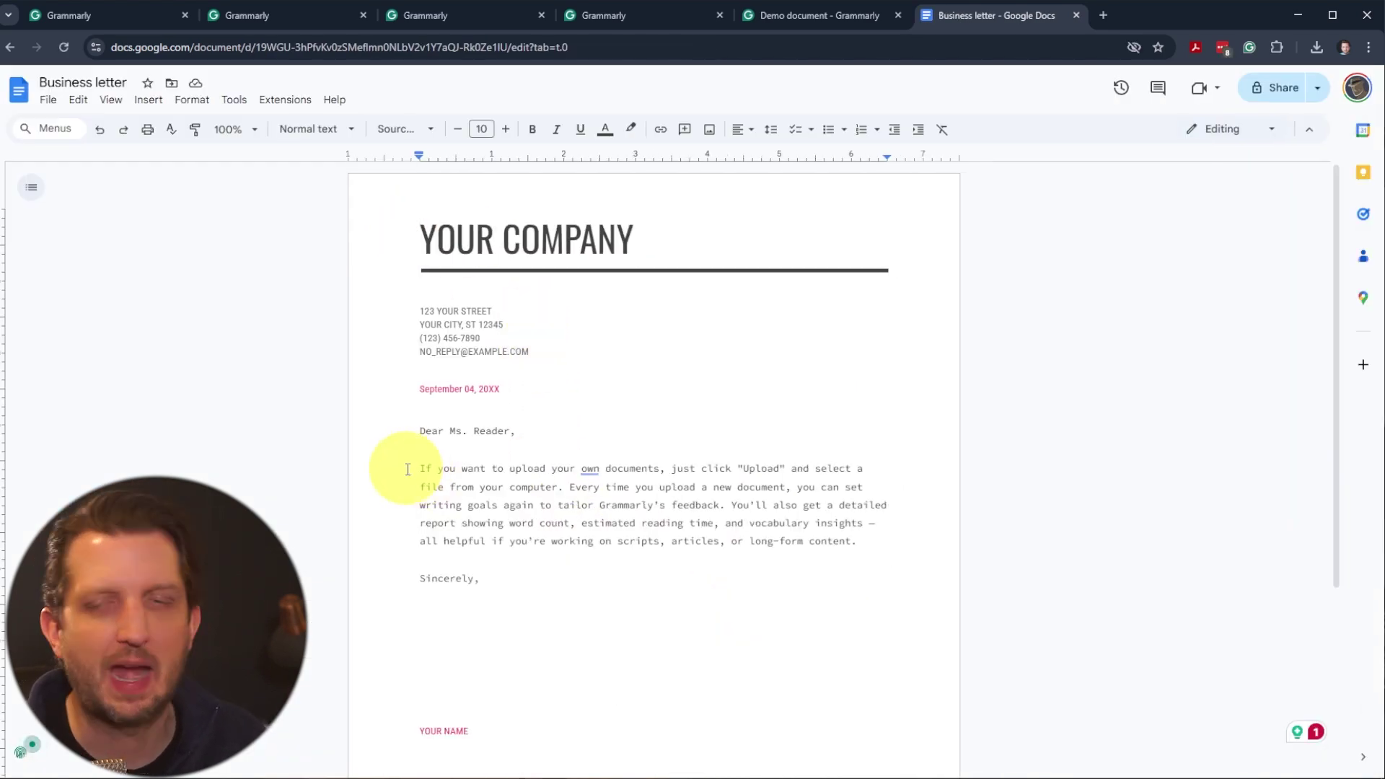
drag(408, 470, 903, 565)
Step: Use Grammarly's Improve it, then Make it assertive, and insert the assertive rewrite over the paragraph
click(1298, 731)
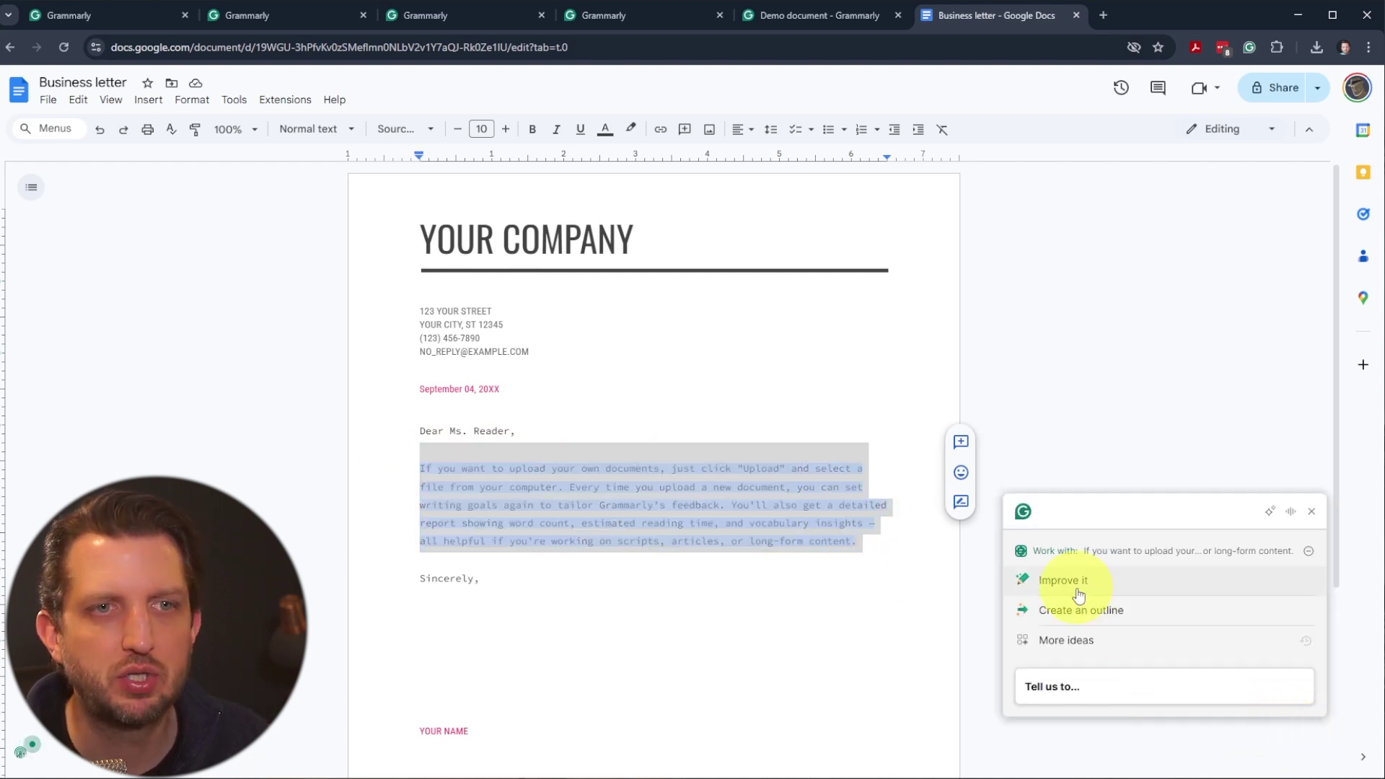
click(1075, 590)
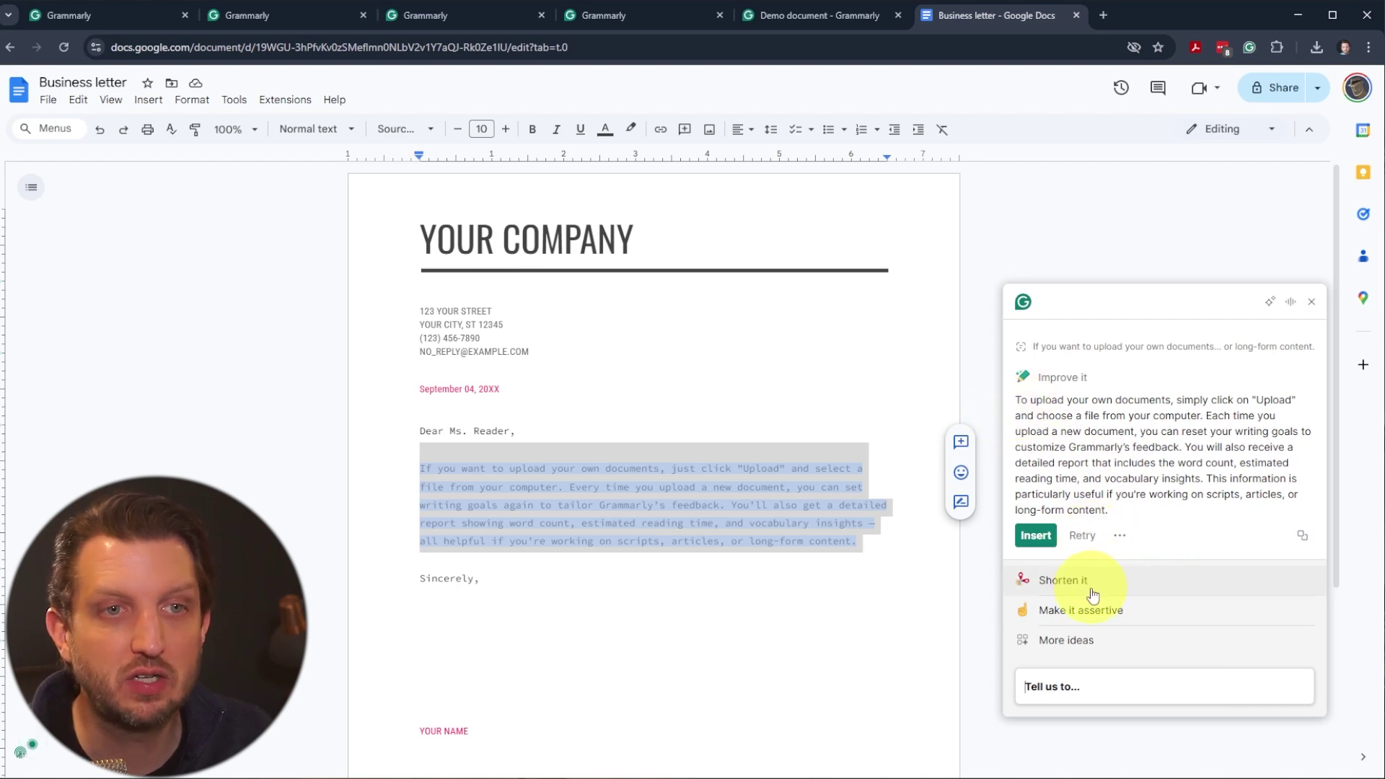
click(1088, 611)
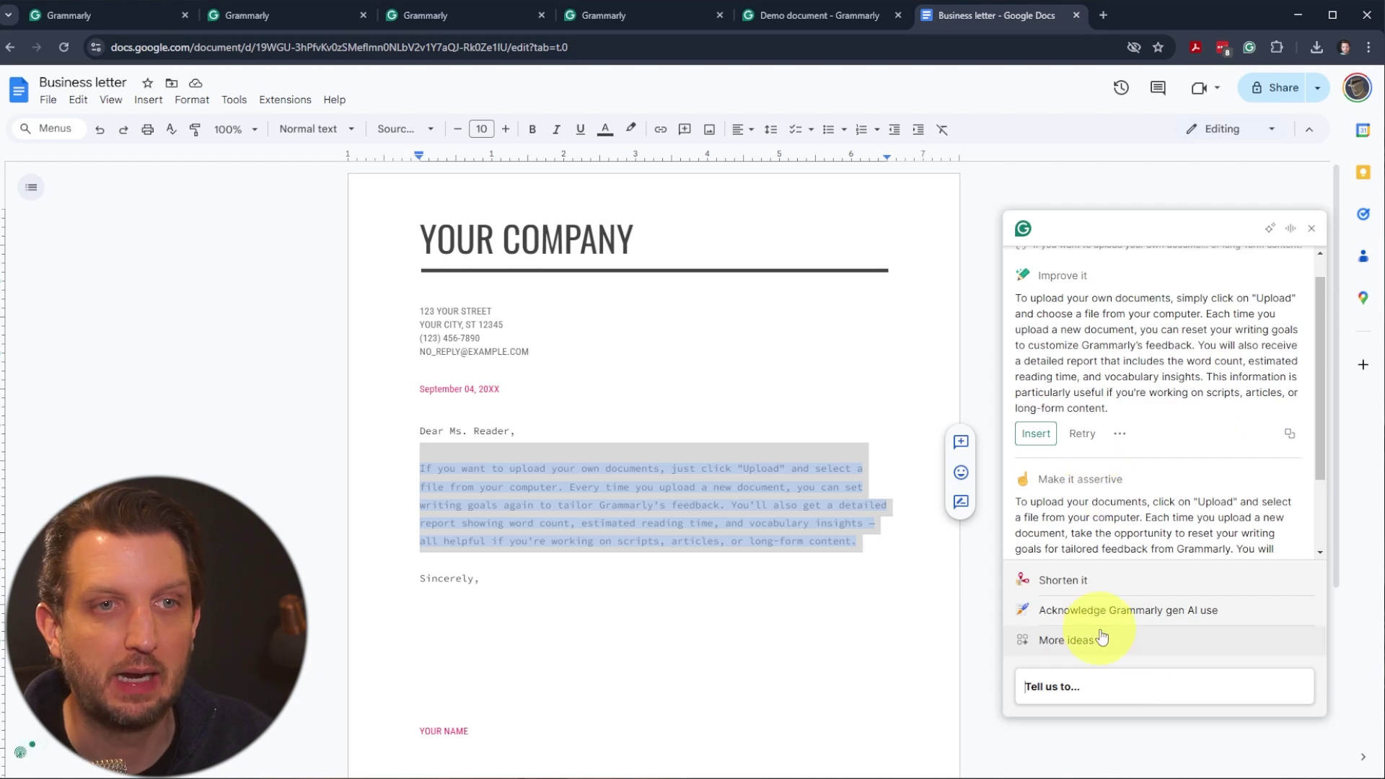
scroll(1109, 509, down, 2)
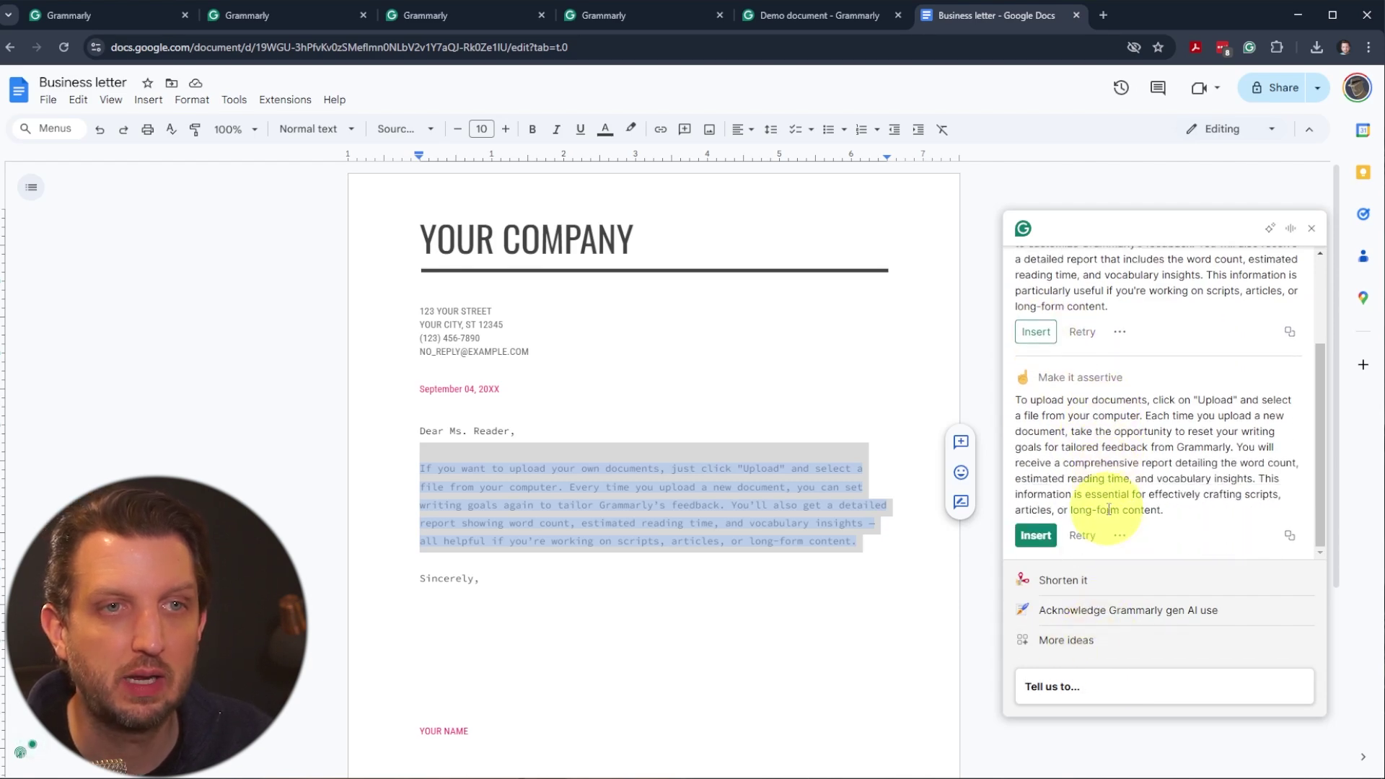
click(1036, 535)
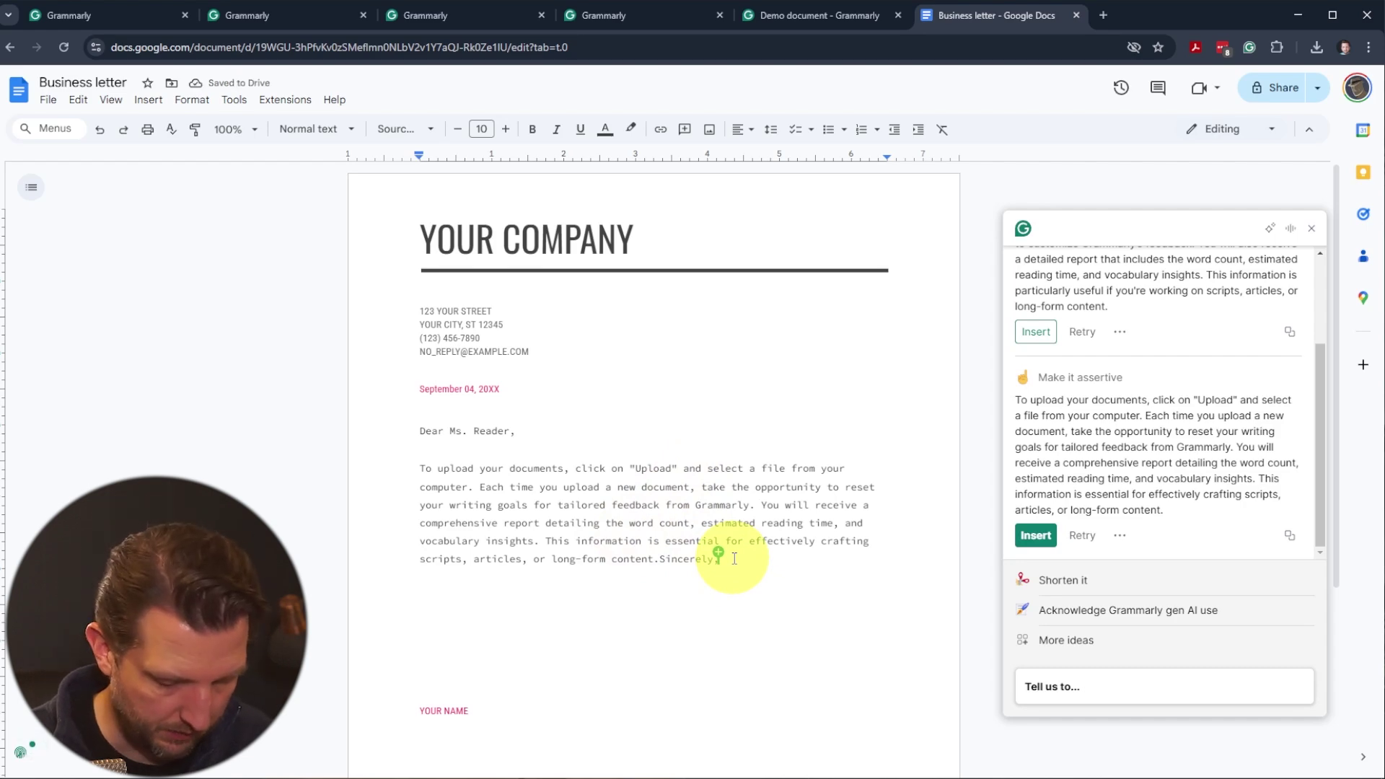
Step: Type 'This product is' after Sincerely and fix the misspelled final word to 'great'
text(This prod)
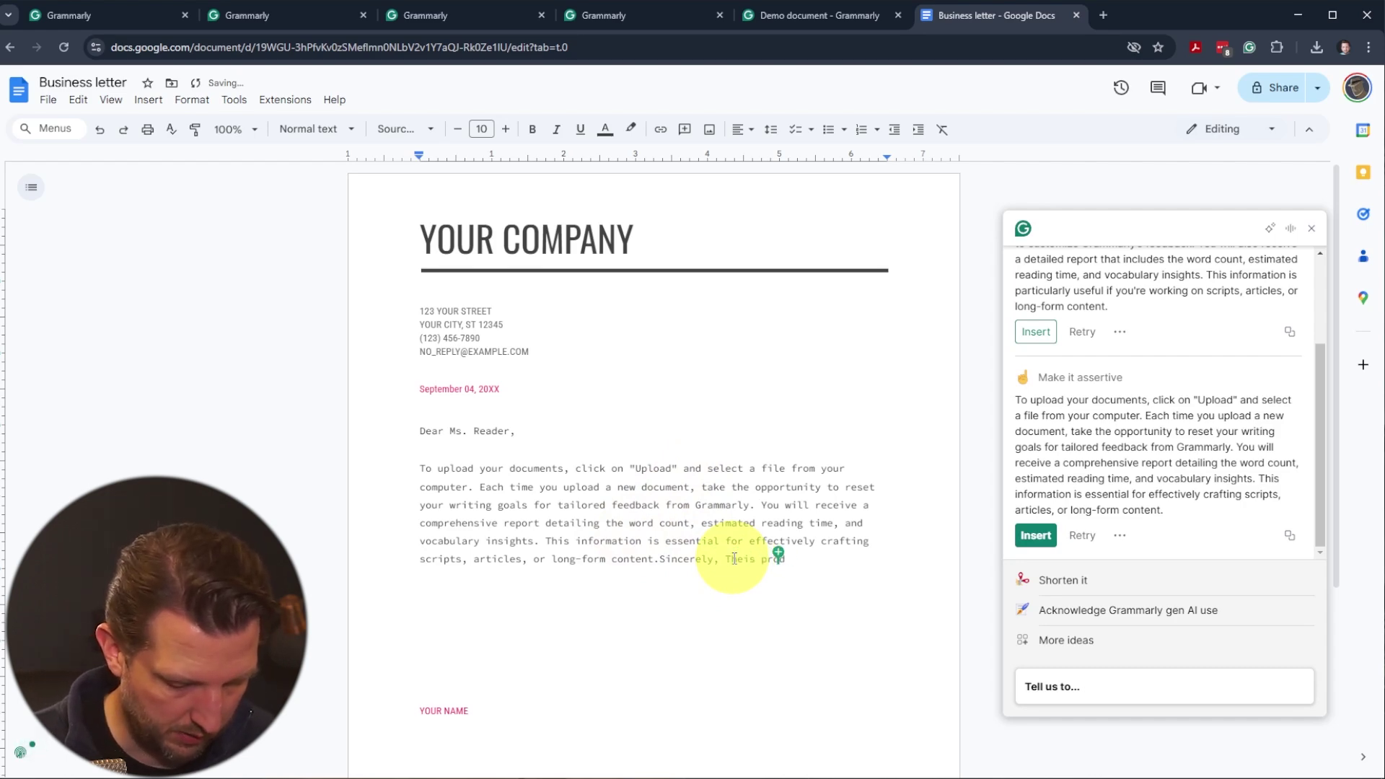
text(uct is great)
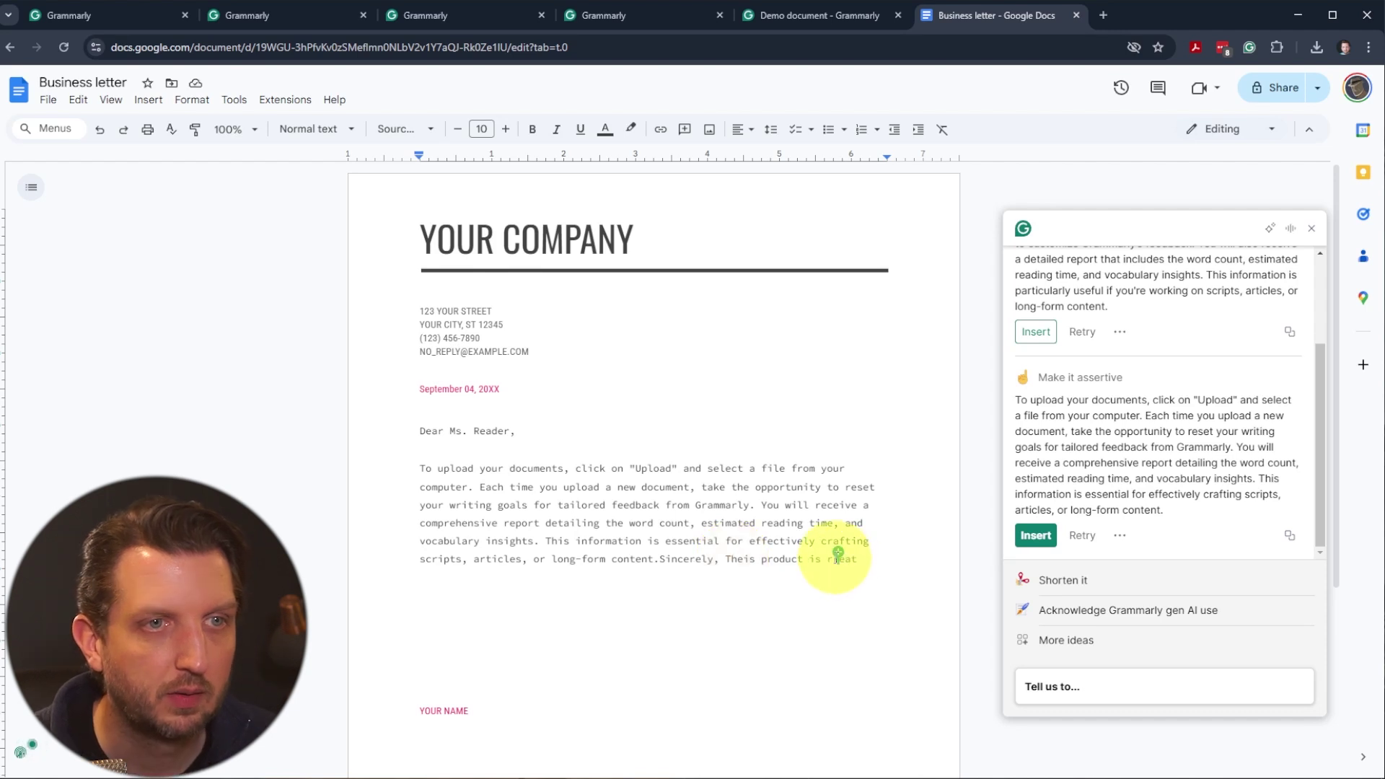
right_click(844, 565)
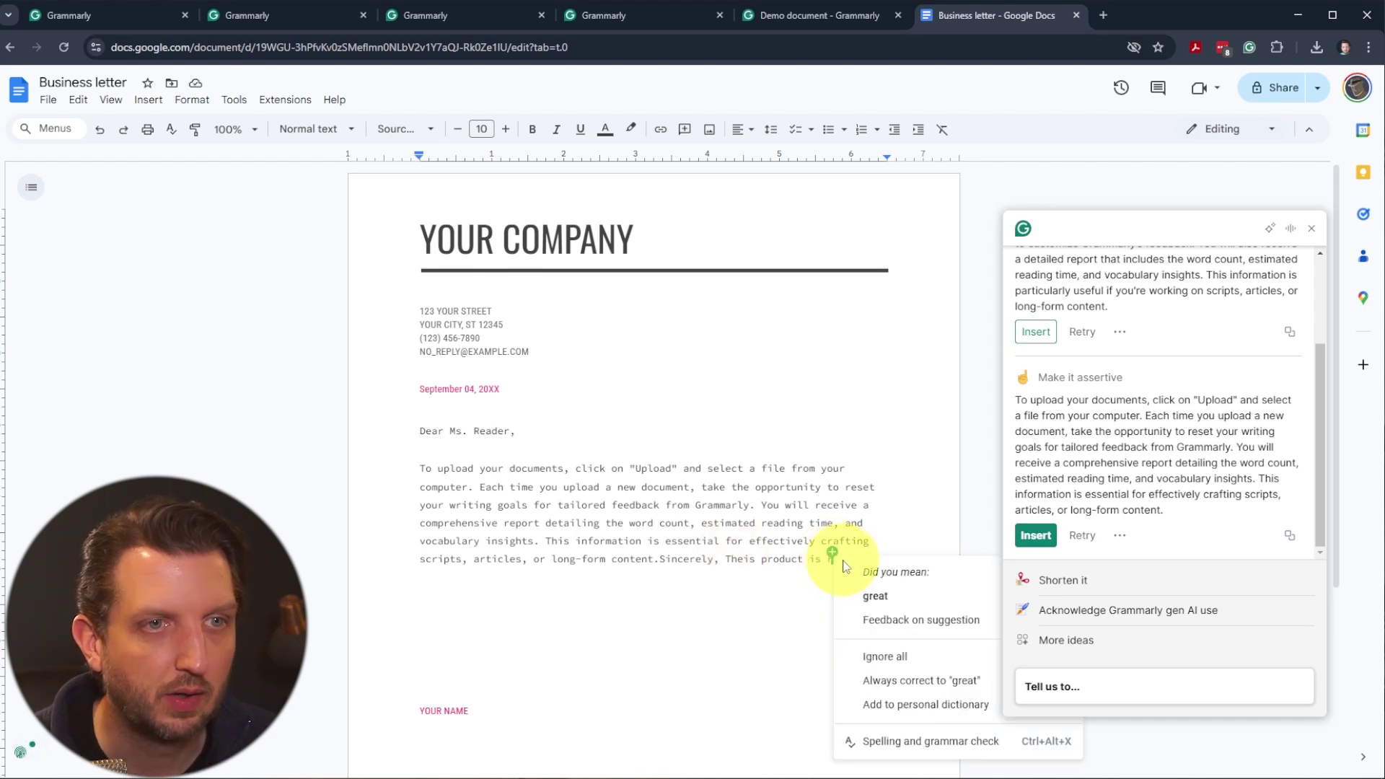
click(875, 595)
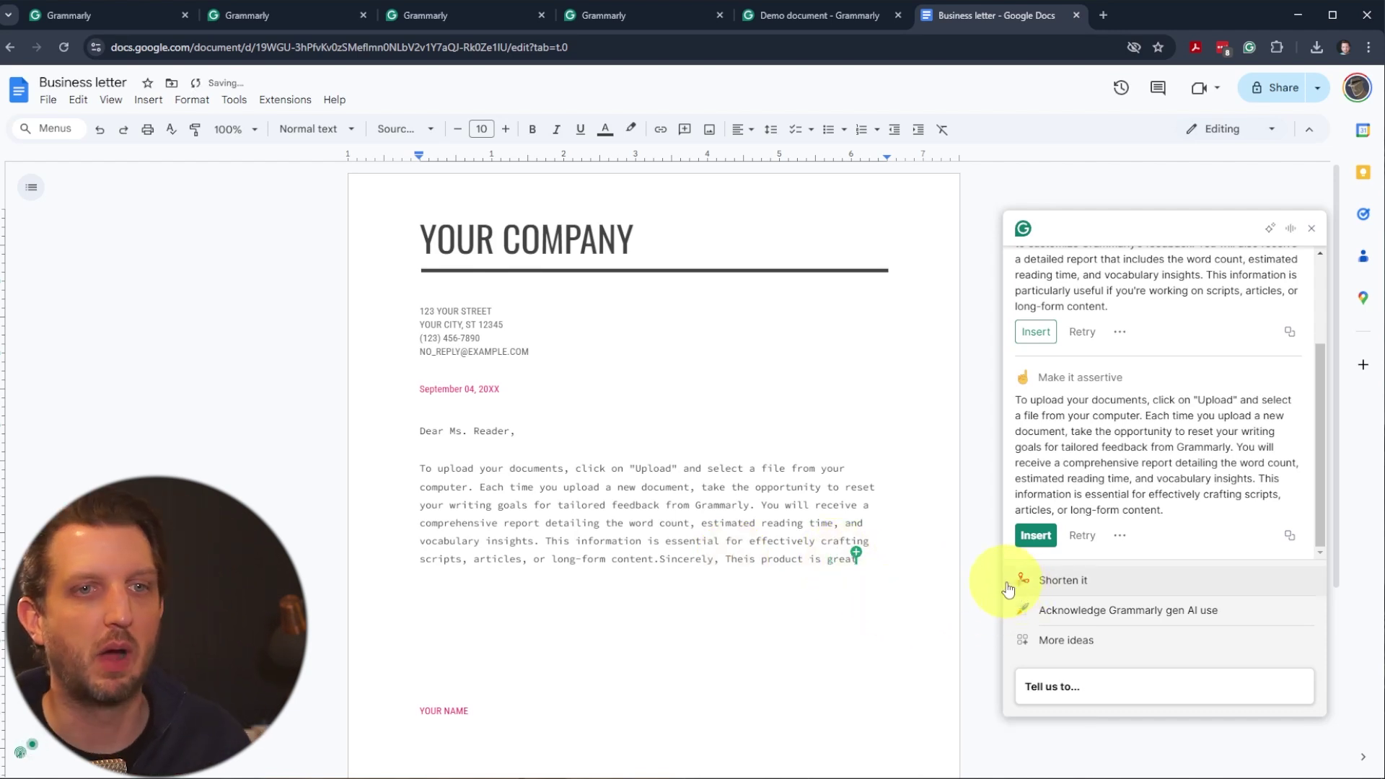